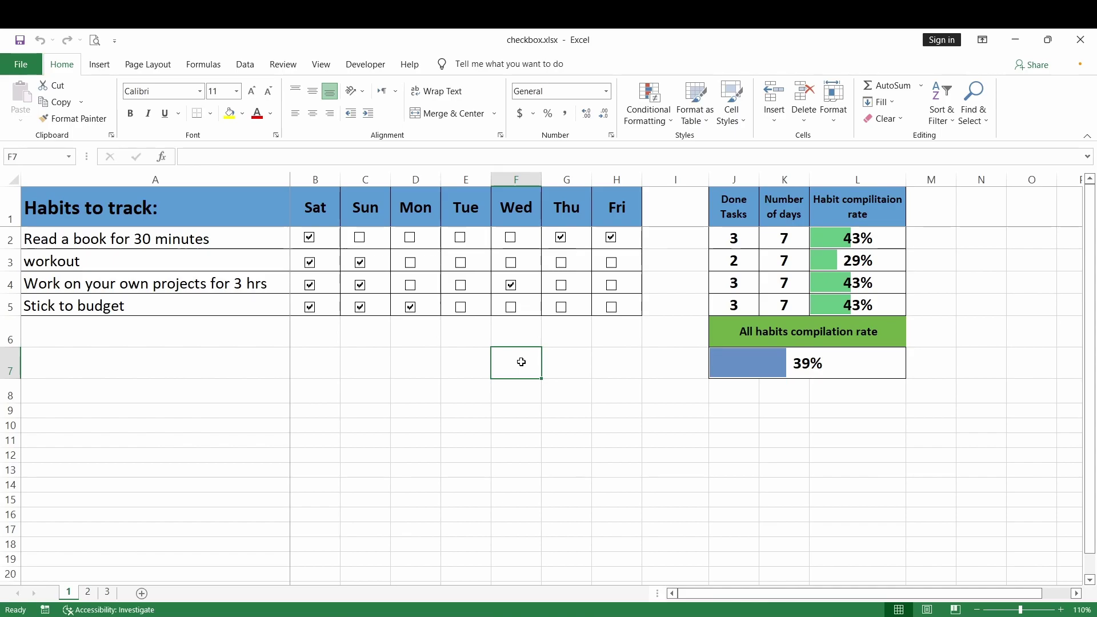
# Review the tracker title, the four habit names and the day headings through Wed
pyautogui.click(171, 217)
pyautogui.click(174, 246)
pyautogui.click(172, 262)
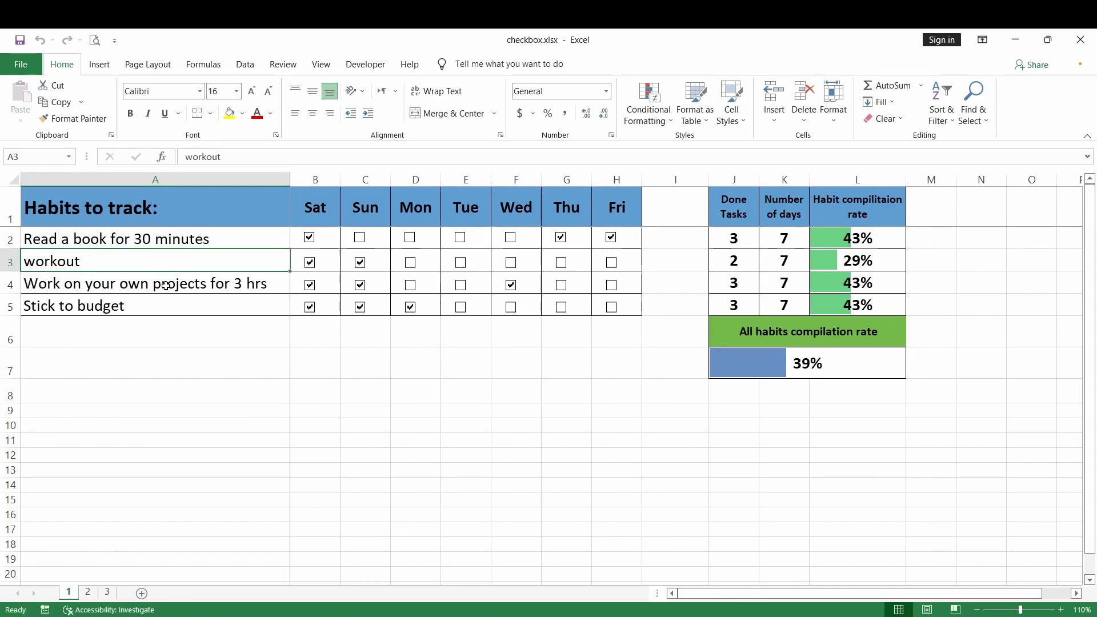
pyautogui.click(165, 286)
pyautogui.click(170, 309)
pyautogui.click(315, 208)
pyautogui.click(366, 209)
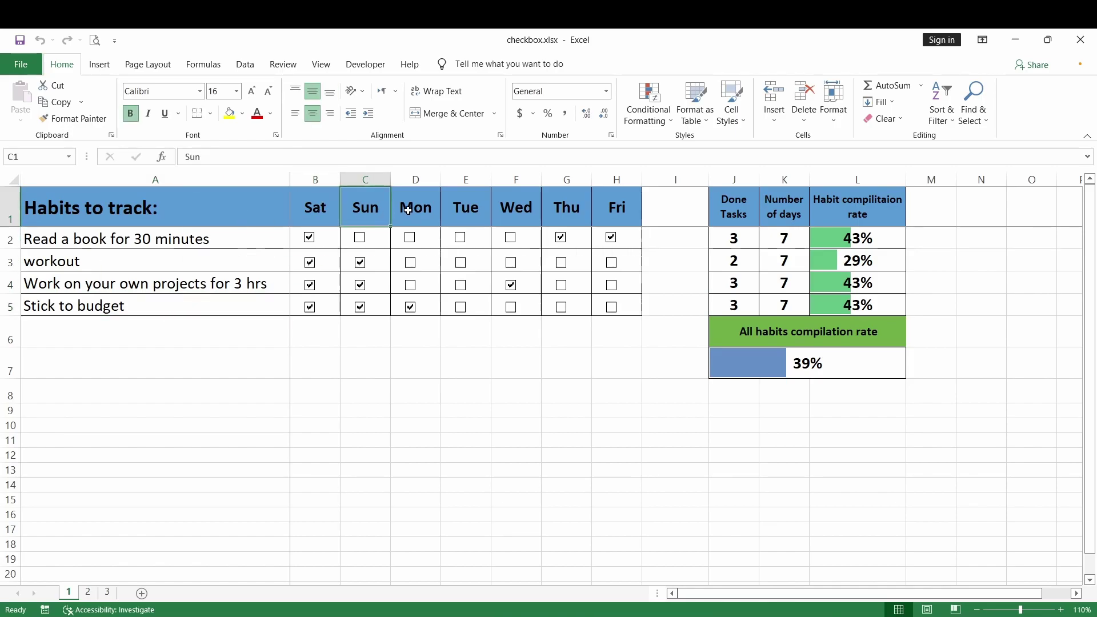
pyautogui.click(415, 209)
pyautogui.click(465, 208)
pyautogui.click(524, 211)
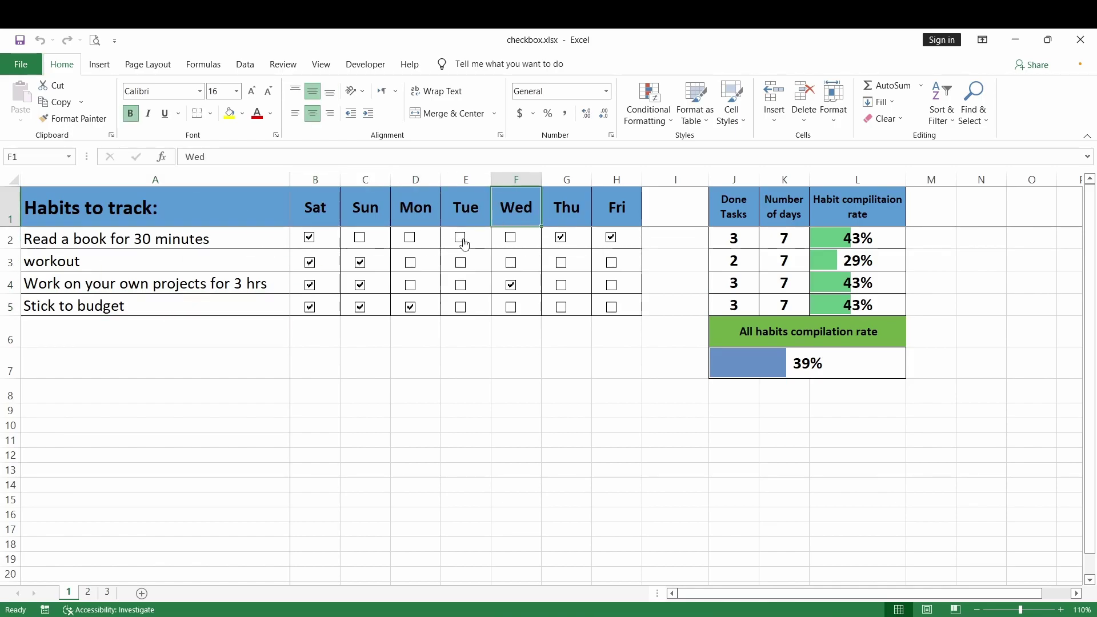
# Tick Monday and Tuesday for reading a book and Tuesday for workout
pyautogui.click(410, 237)
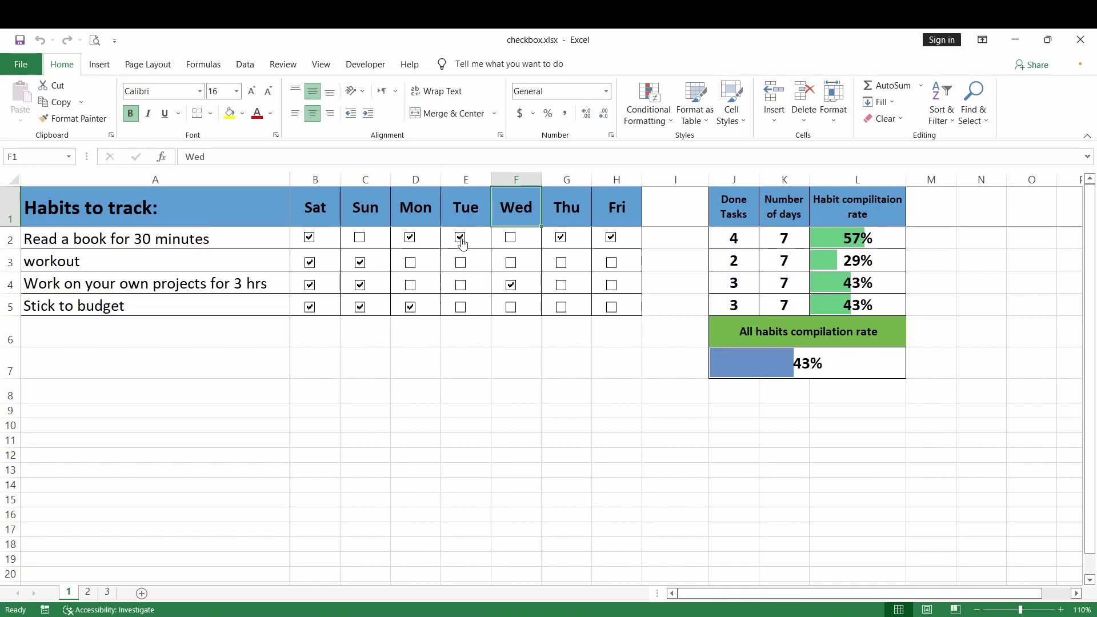
pyautogui.click(460, 237)
pyautogui.click(460, 263)
# Inspect the Done Tasks COUNTIF formula in J2 and the rate formulas in L2:L4
pyautogui.click(737, 239)
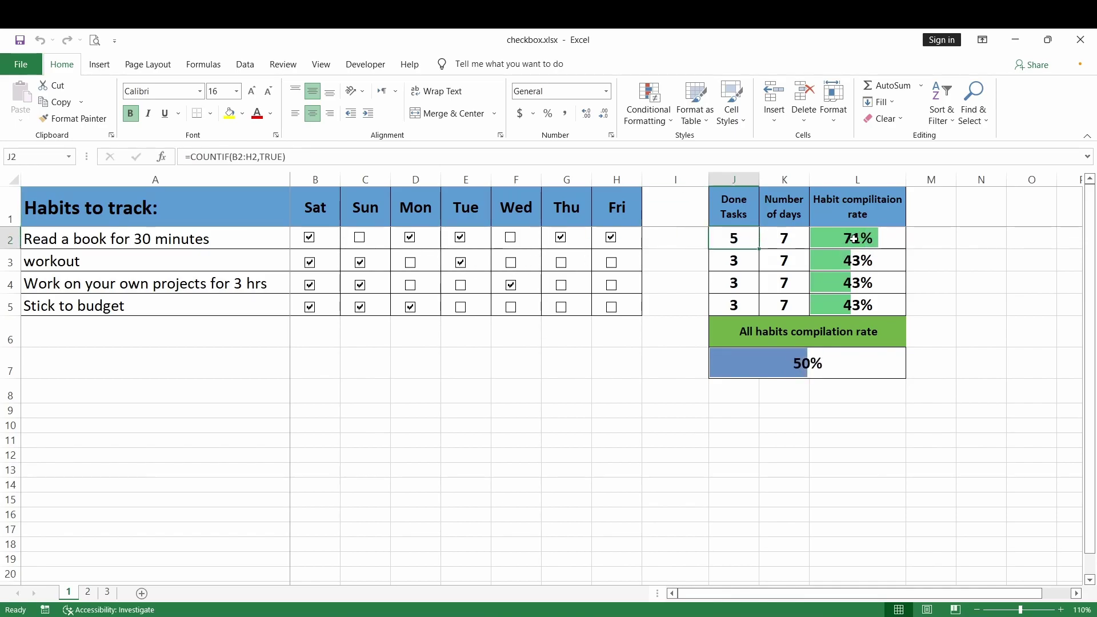
pyautogui.click(851, 238)
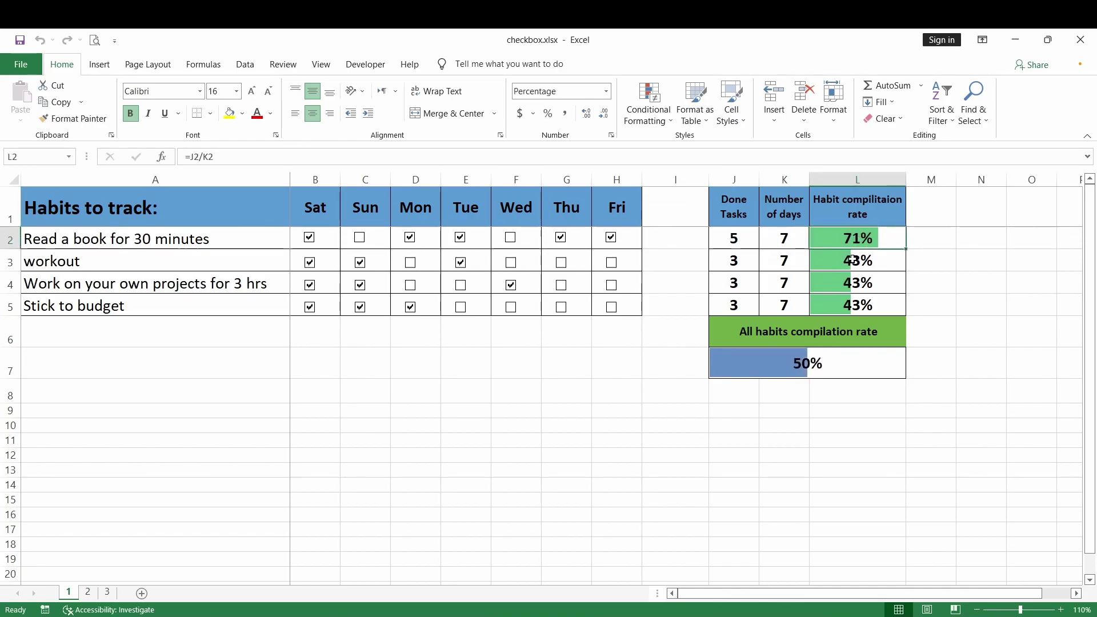
pyautogui.click(851, 260)
pyautogui.click(836, 283)
# Tick Friday for workout and inspect the overall average rate formula in J7
pyautogui.click(611, 262)
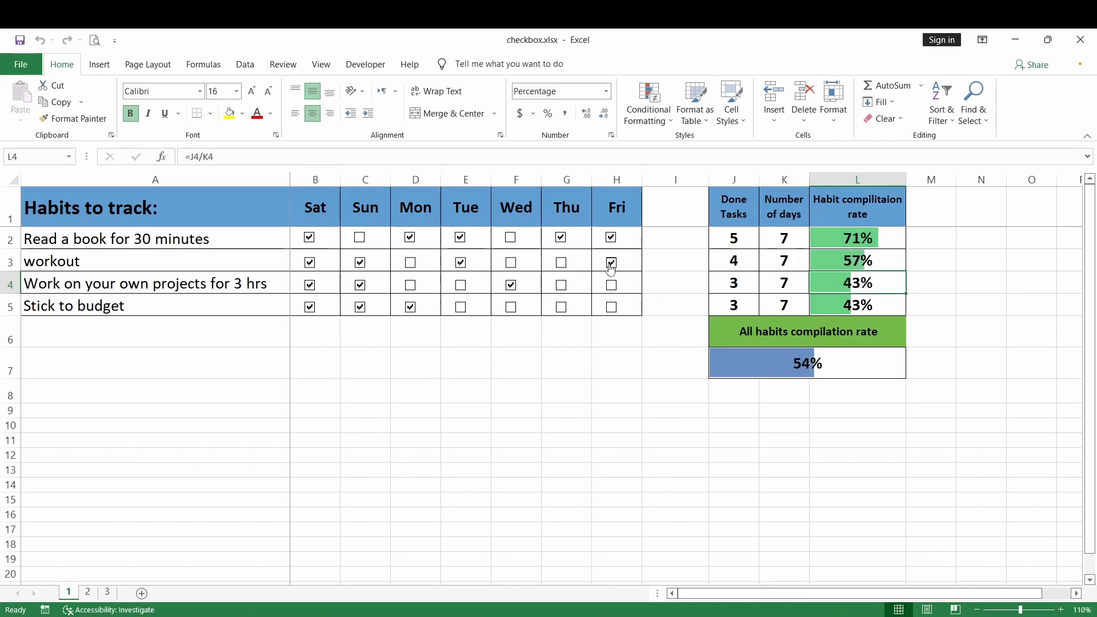
pyautogui.click(837, 336)
pyautogui.click(778, 360)
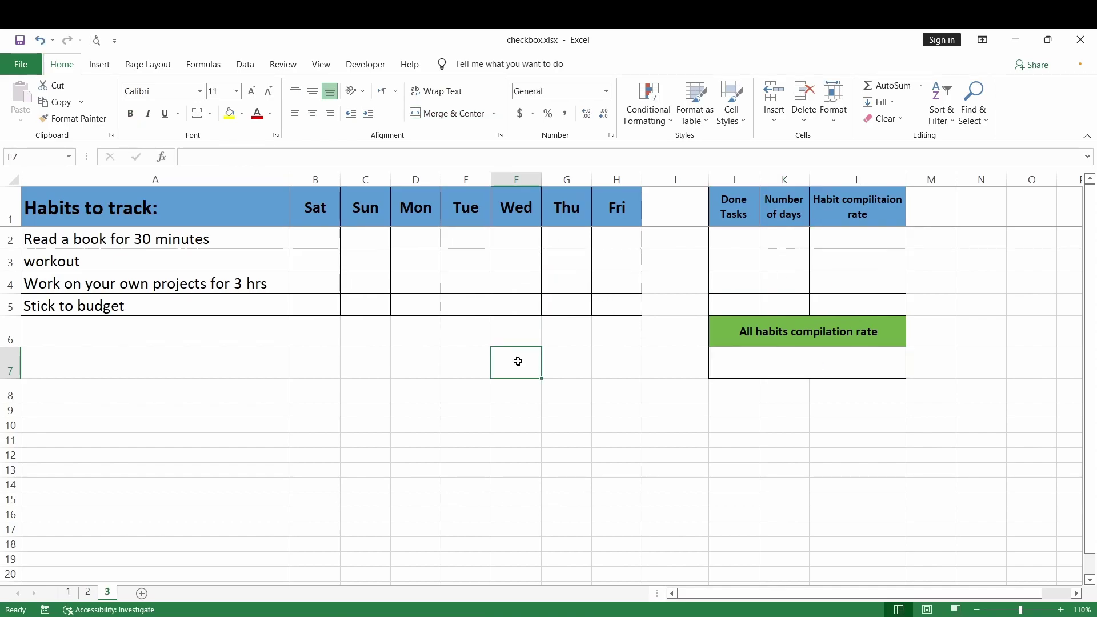
pyautogui.click(29, 64)
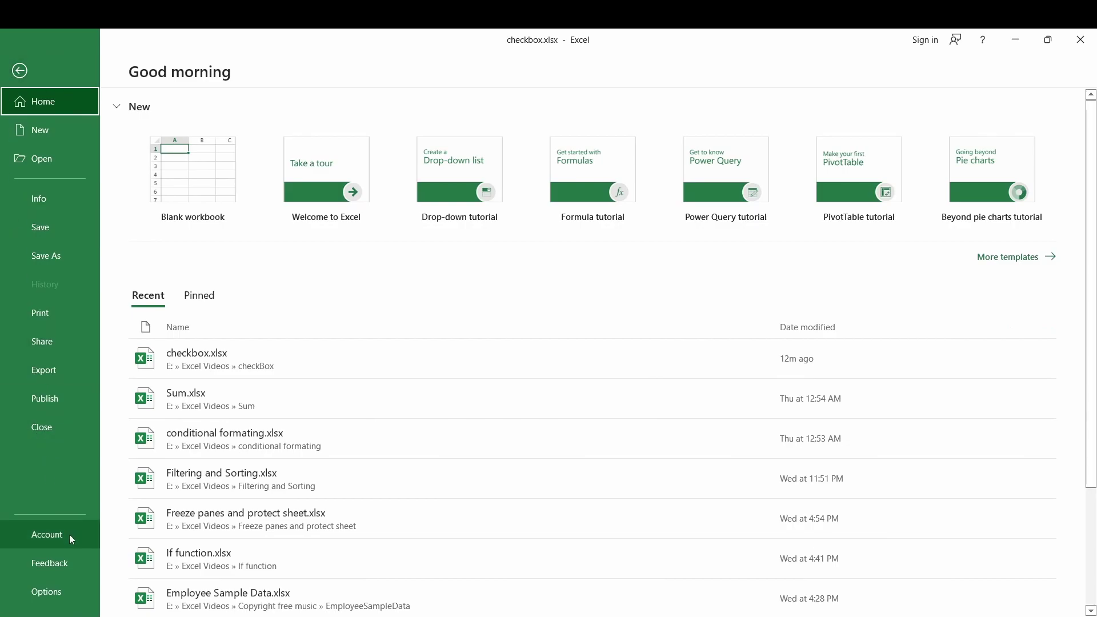
pyautogui.click(47, 591)
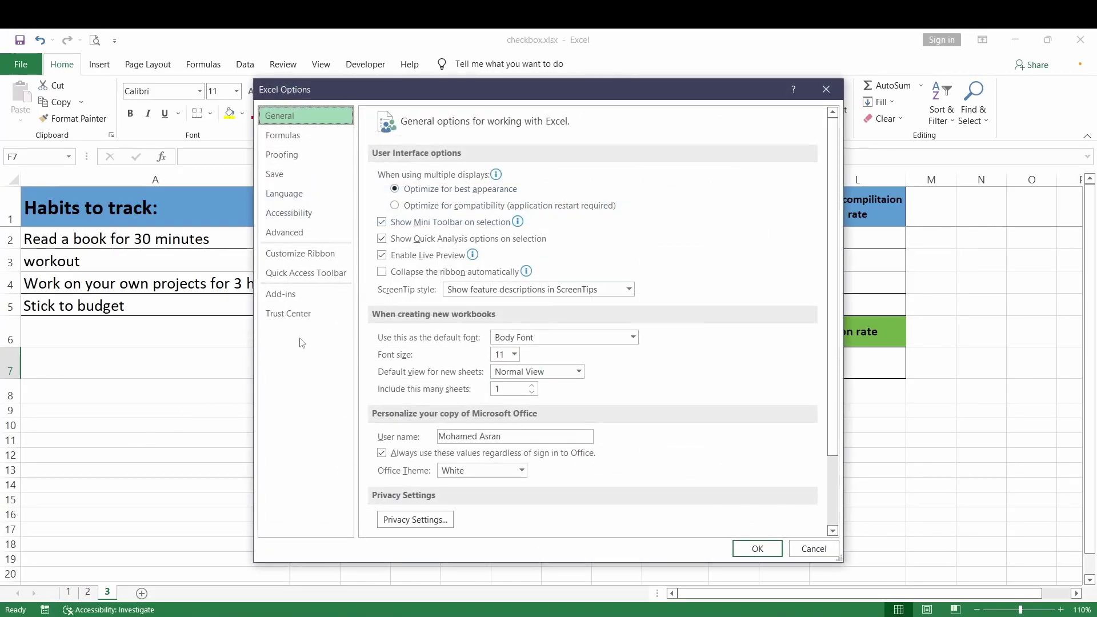
pyautogui.click(300, 253)
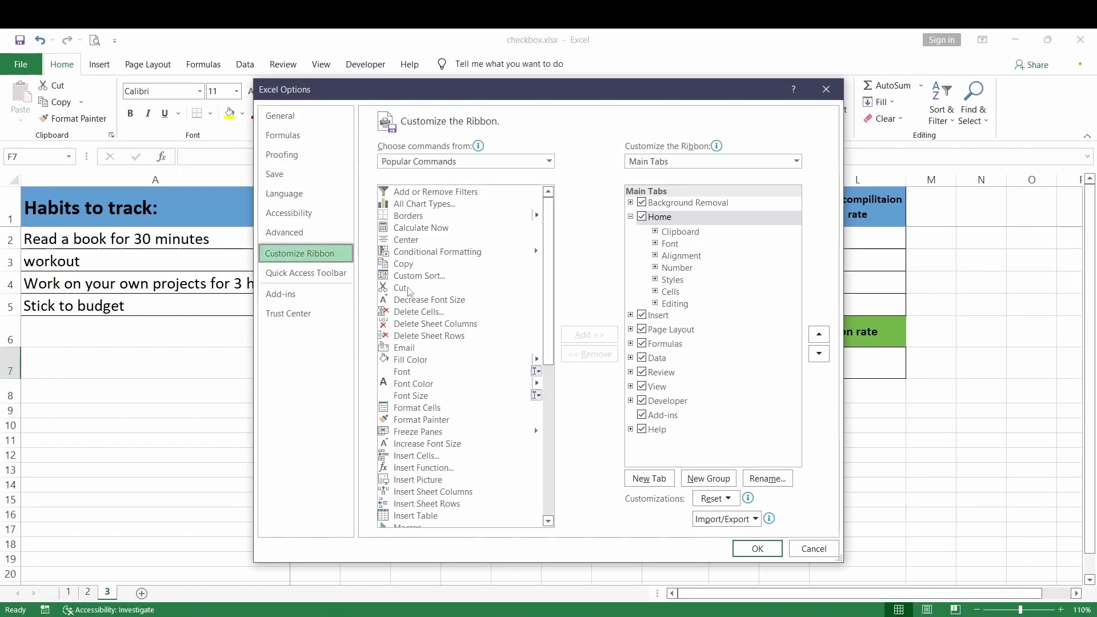
pyautogui.click(643, 401)
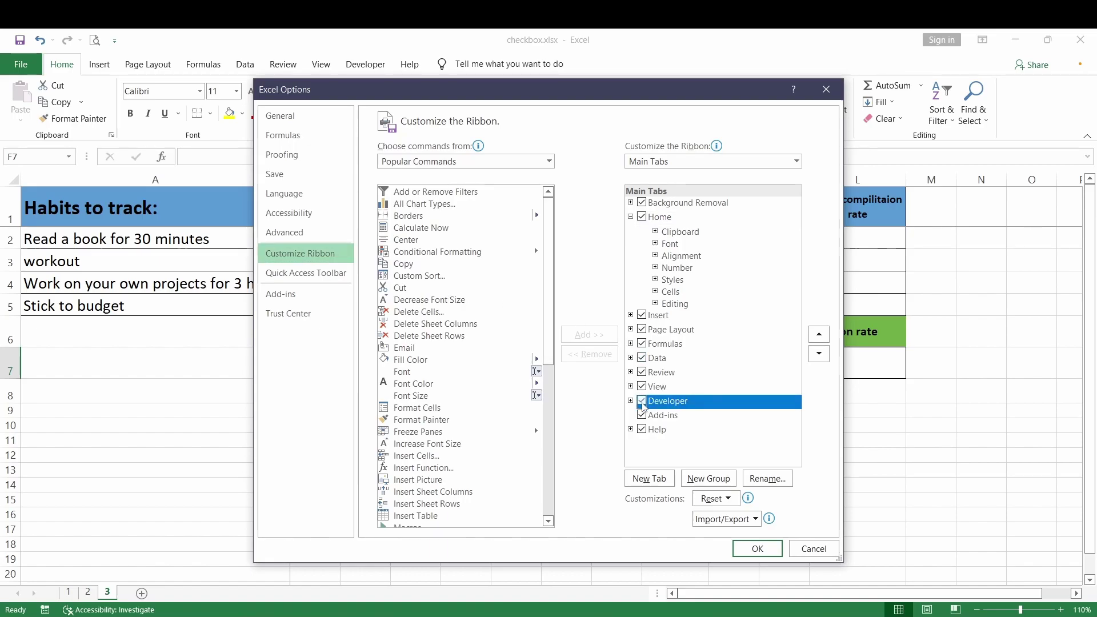
pyautogui.click(631, 400)
pyautogui.click(757, 548)
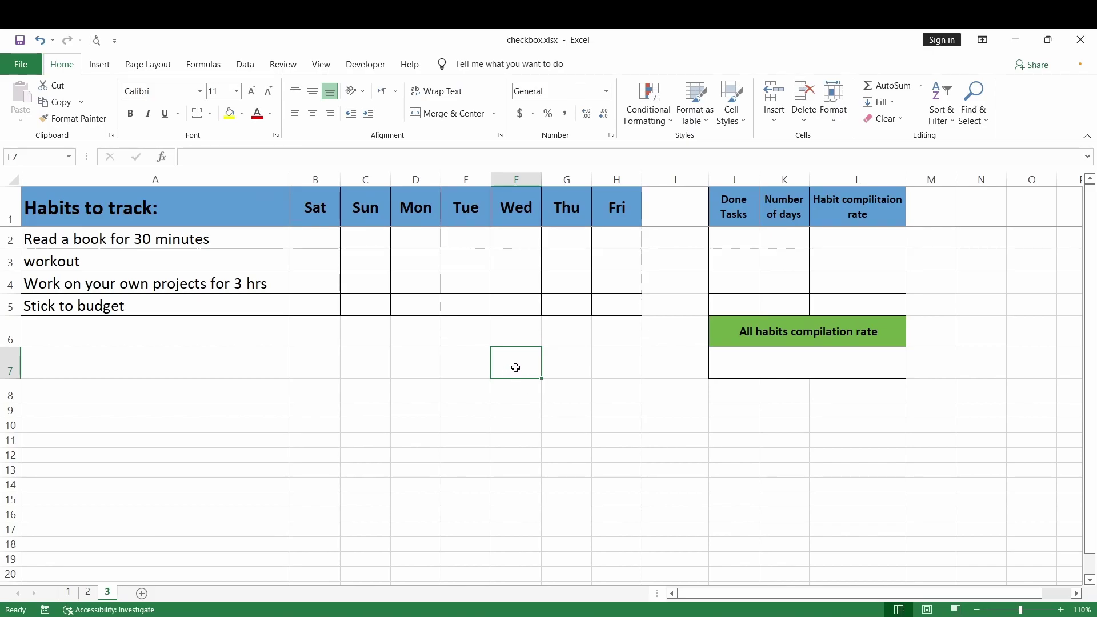
# Insert a Form Control check box over cell B2 from the Developer tab
pyautogui.click(365, 64)
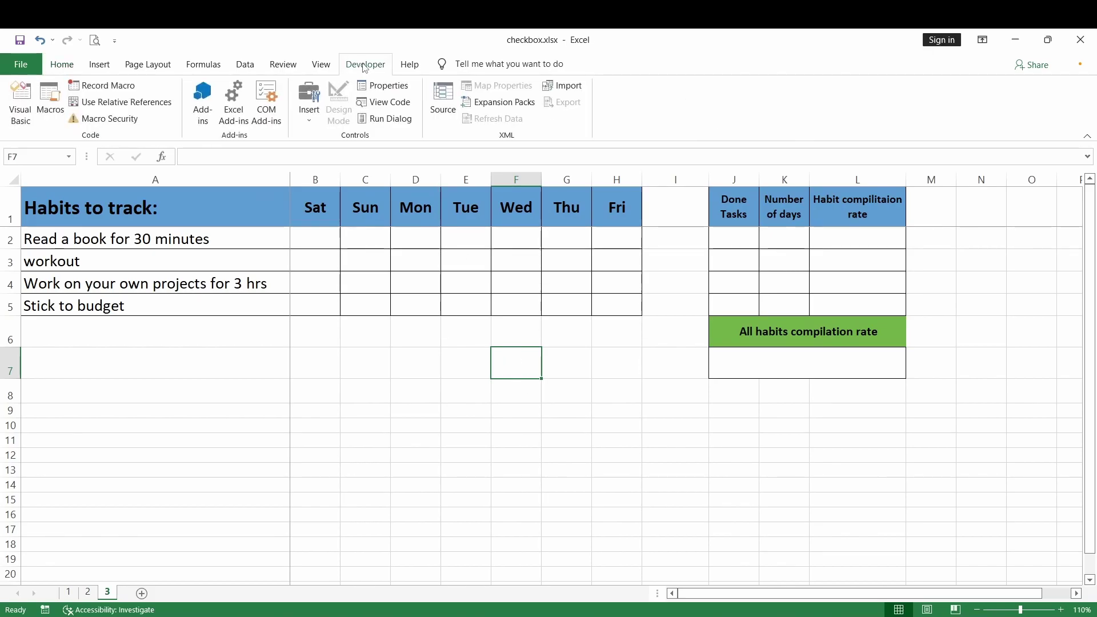
pyautogui.click(312, 109)
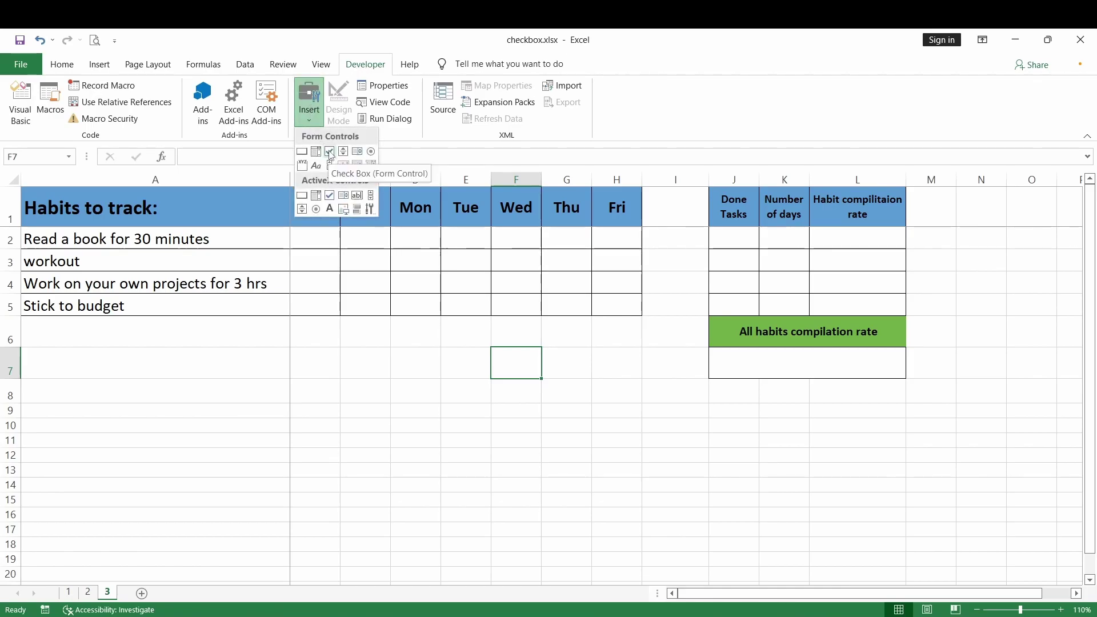
pyautogui.click(330, 152)
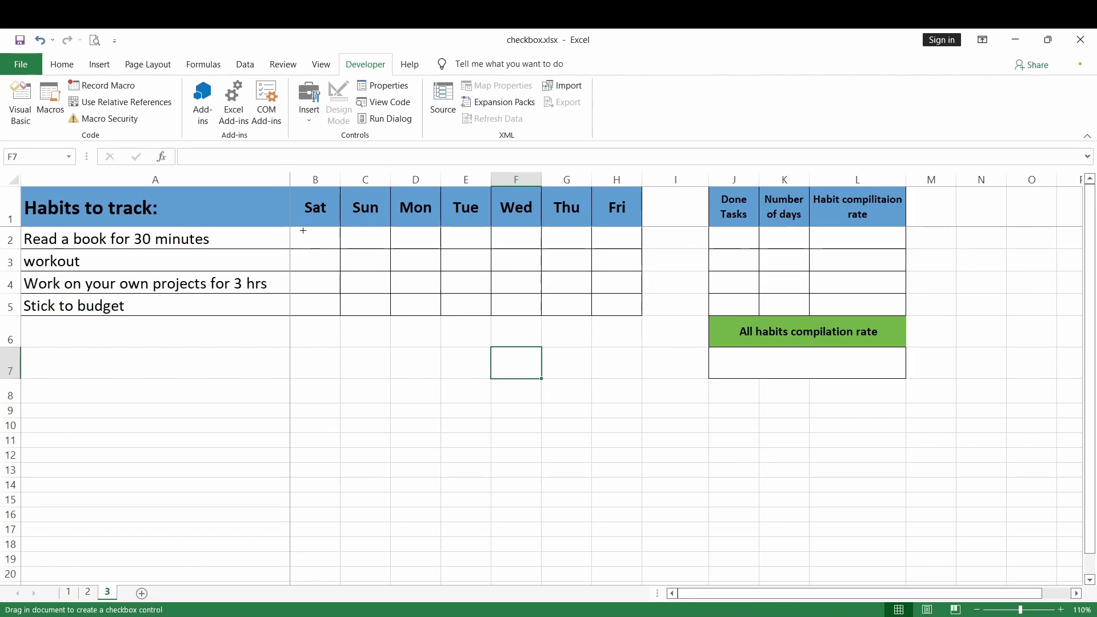
pyautogui.moveTo(302, 230); pyautogui.dragTo(307, 231)
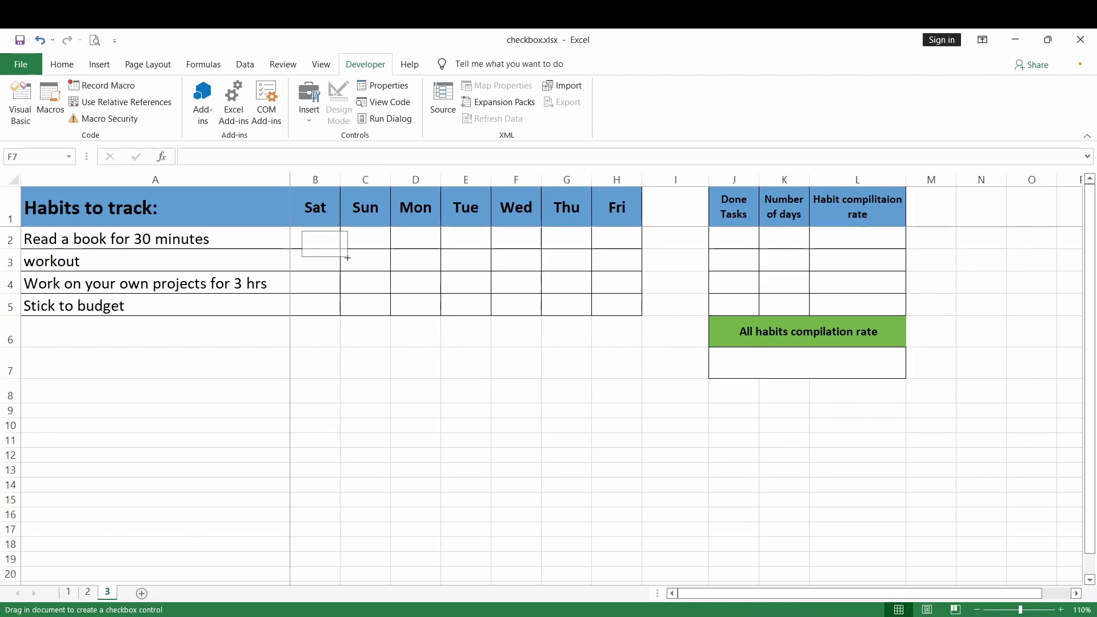
pyautogui.moveTo(356, 265); pyautogui.dragTo(356, 264)
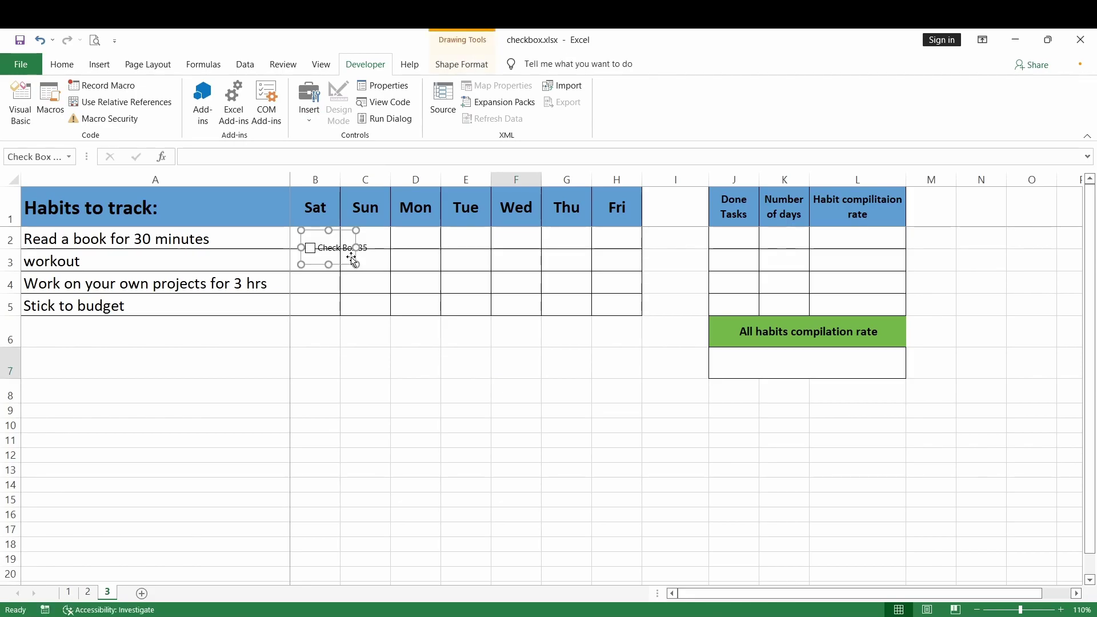
# Delete the new check box's default label text
pyautogui.click(416, 361)
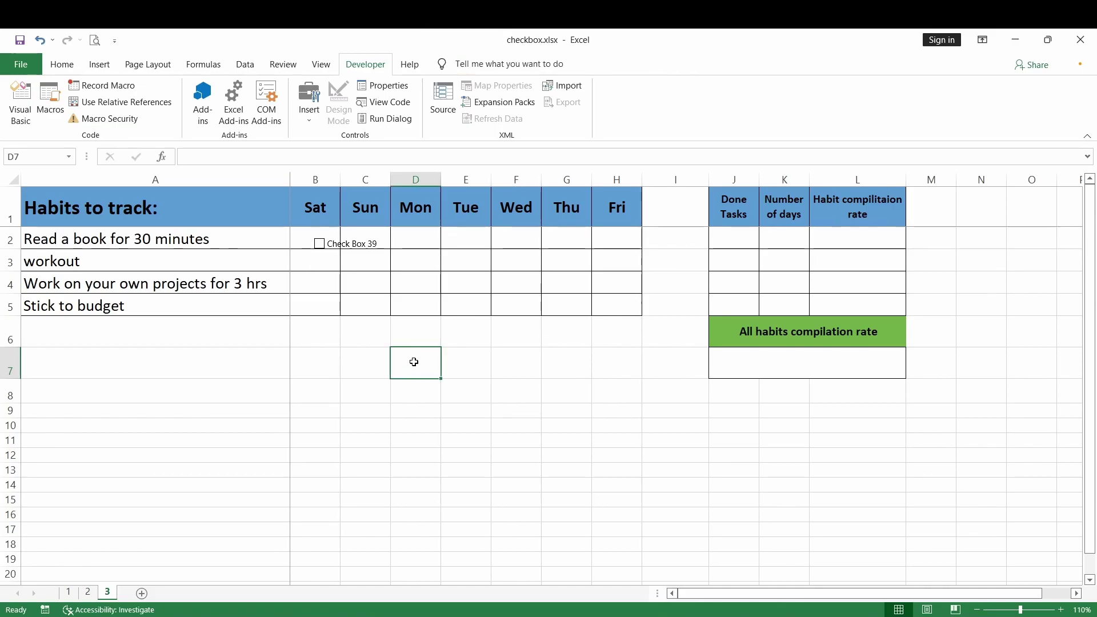
pyautogui.keyDown('ctrl'); pyautogui.click(323, 253); pyautogui.keyUp('ctrl')
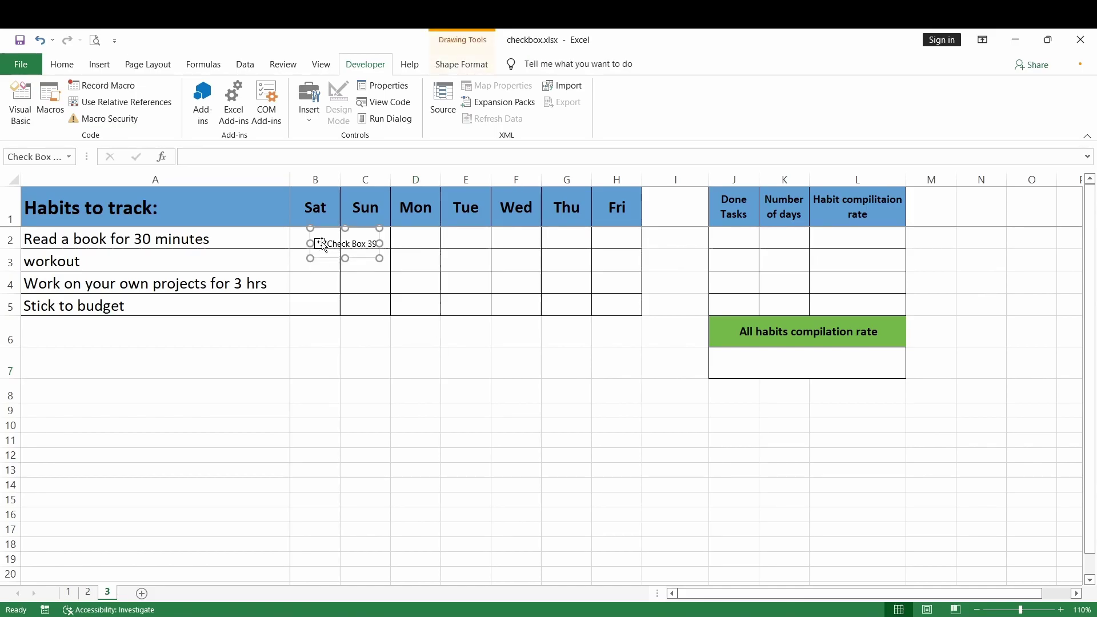
pyautogui.click(373, 244)
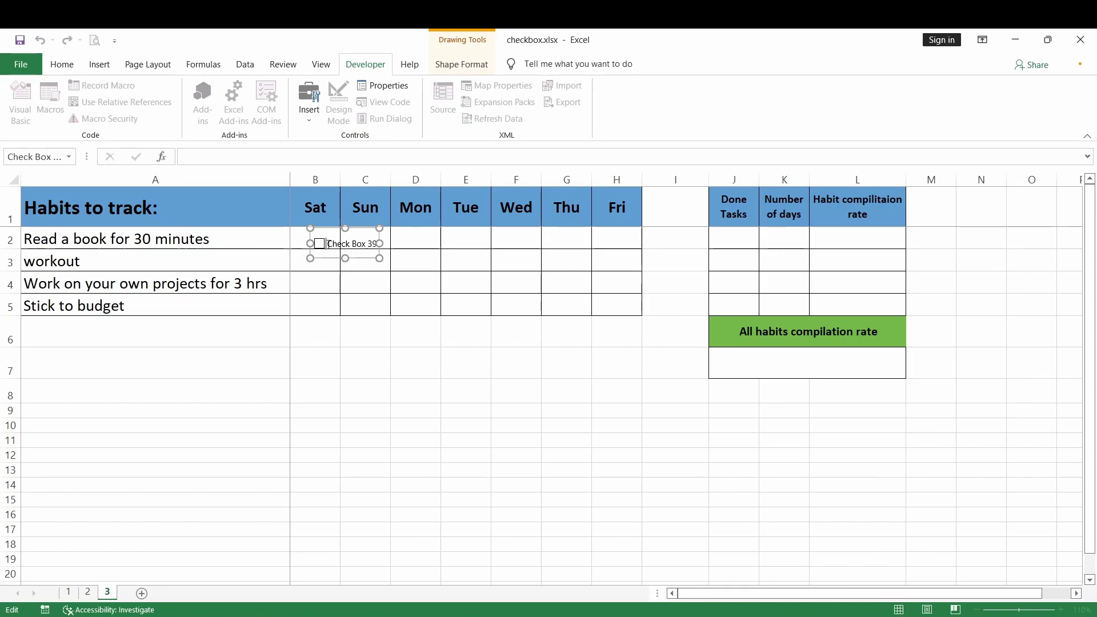
pyautogui.doubleClick(343, 243)
pyautogui.click(376, 243)
# Shrink the check box to just its box, fit it in B2 and tick it
pyautogui.moveTo(382, 233); pyautogui.dragTo(325, 238)
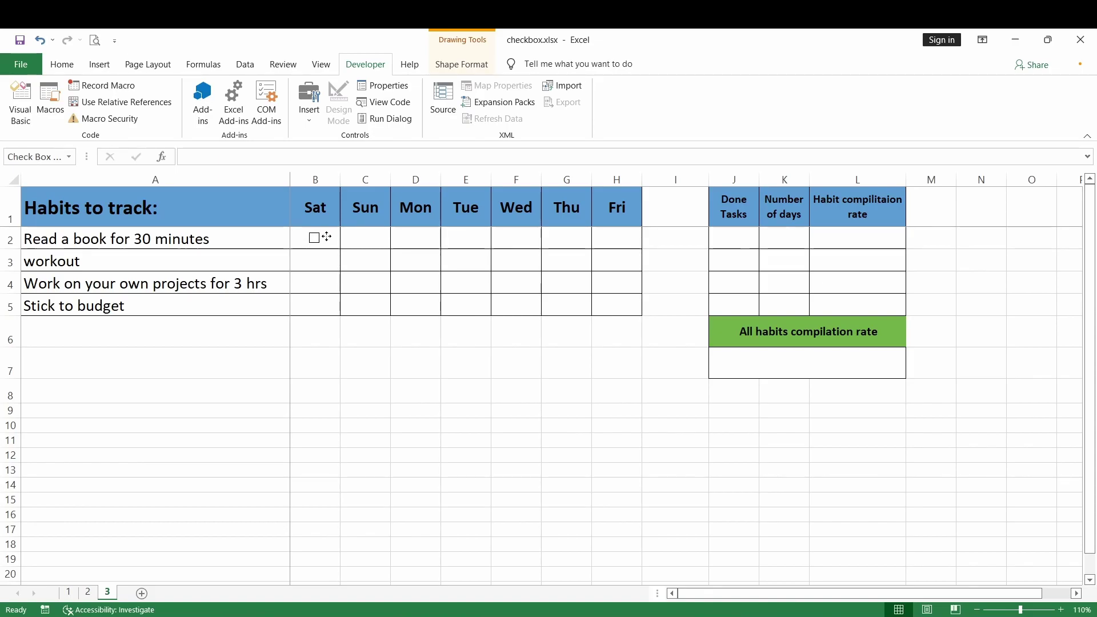
pyautogui.moveTo(324, 236); pyautogui.dragTo(325, 237)
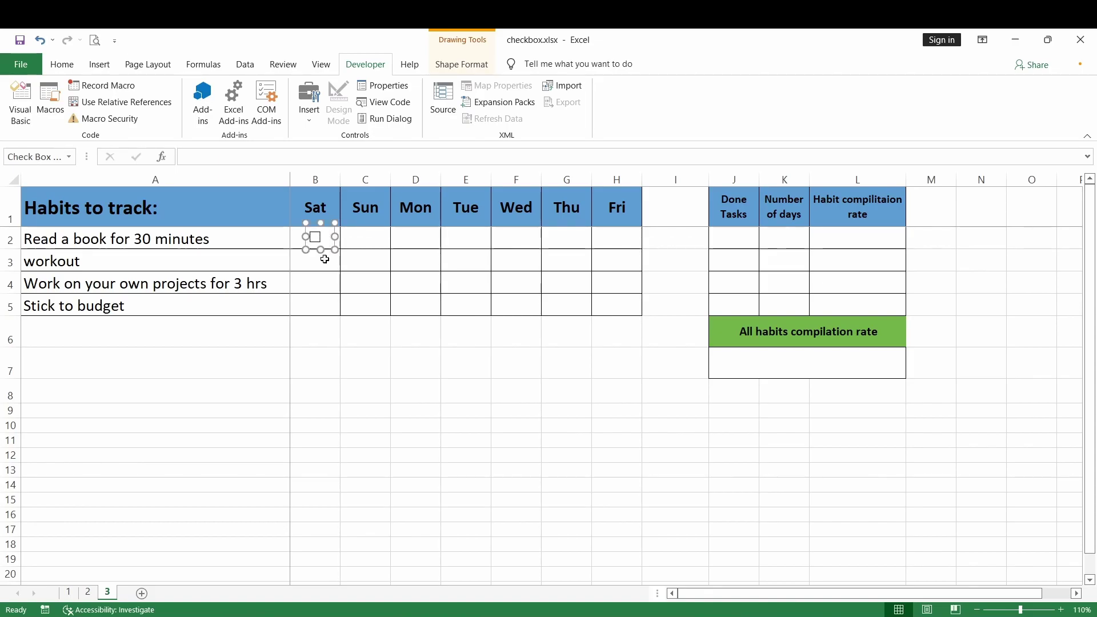
pyautogui.click(397, 370)
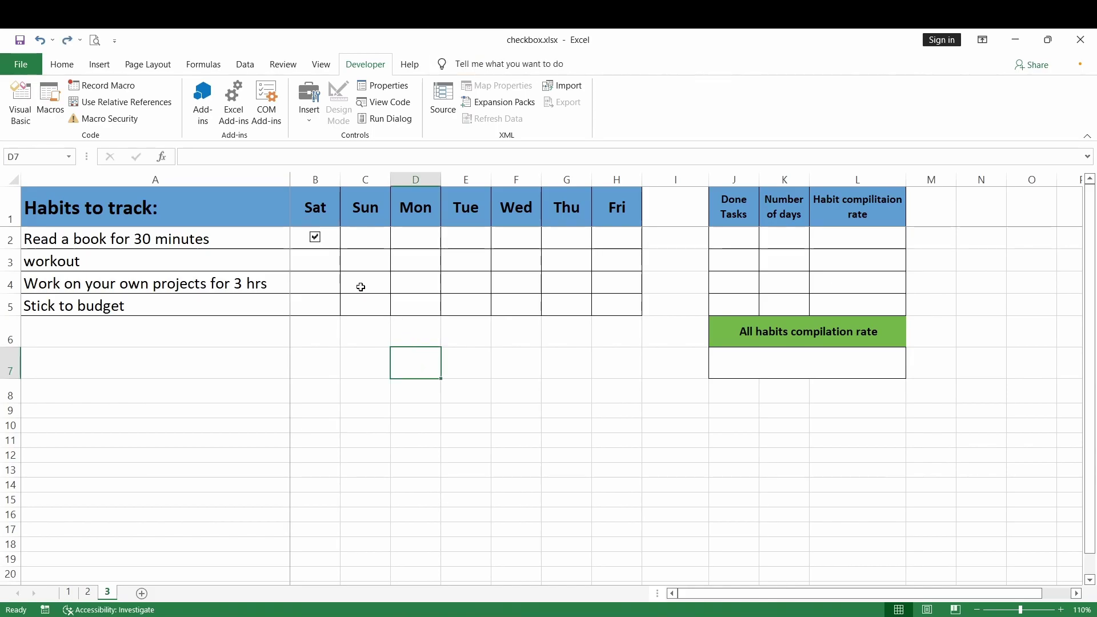
# Fill the B2 check box across to H2, then down the rows to H5
pyautogui.click(336, 234)
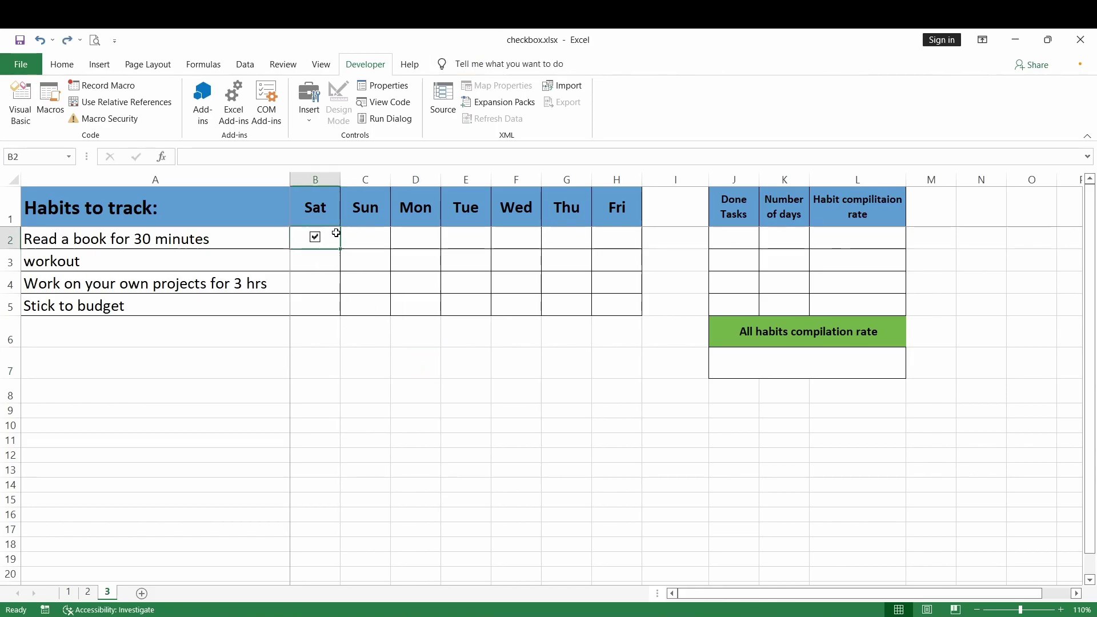
pyautogui.moveTo(341, 251); pyautogui.dragTo(627, 242)
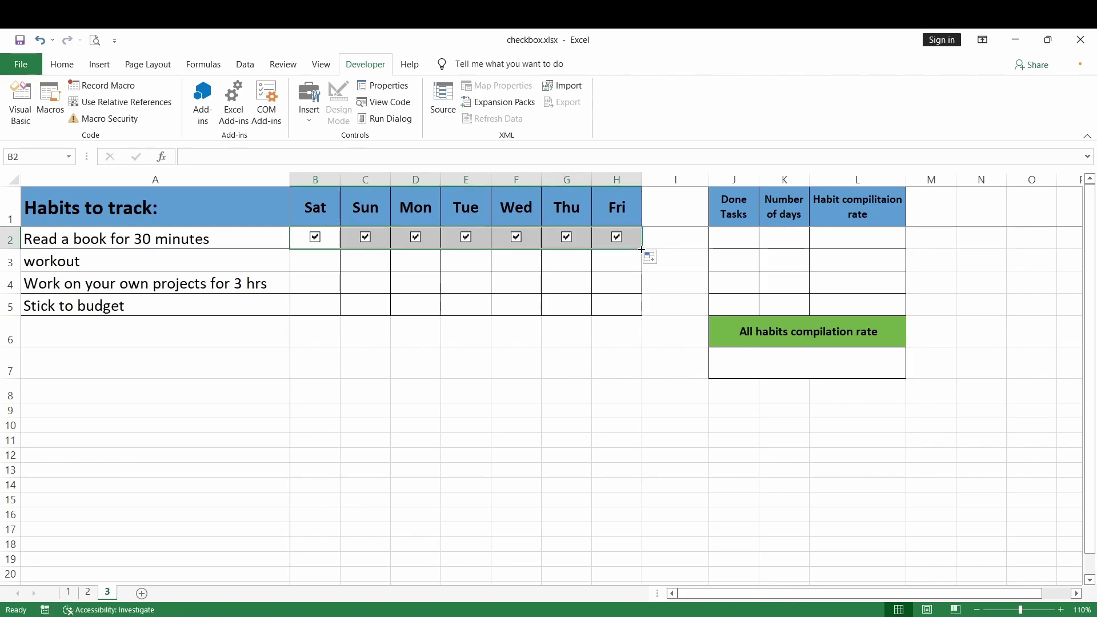
pyautogui.moveTo(643, 252); pyautogui.dragTo(647, 321)
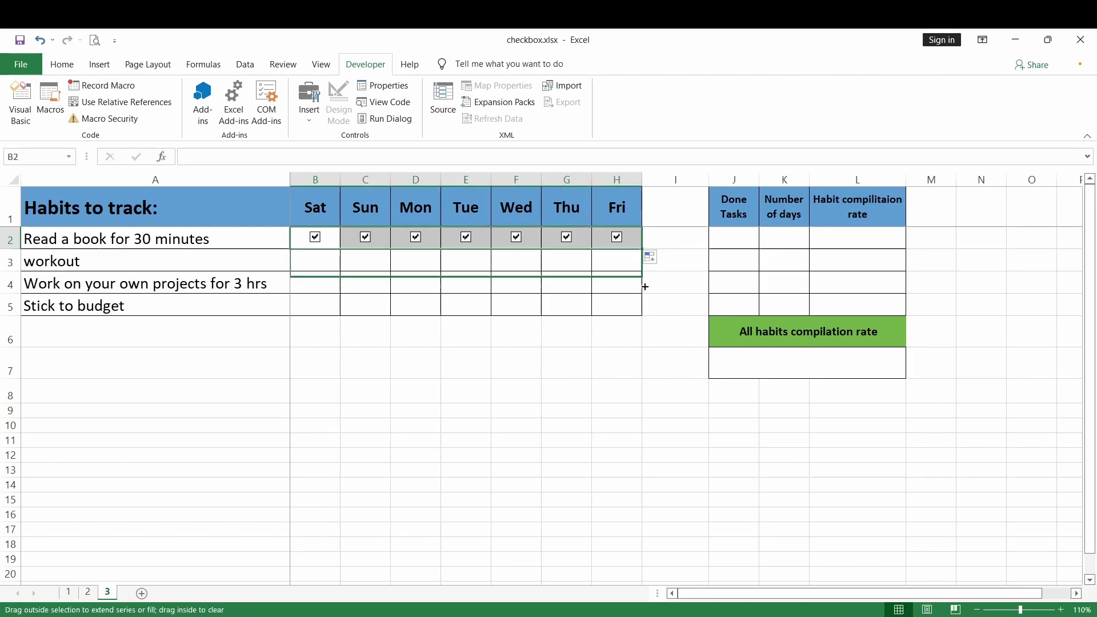
pyautogui.click(608, 349)
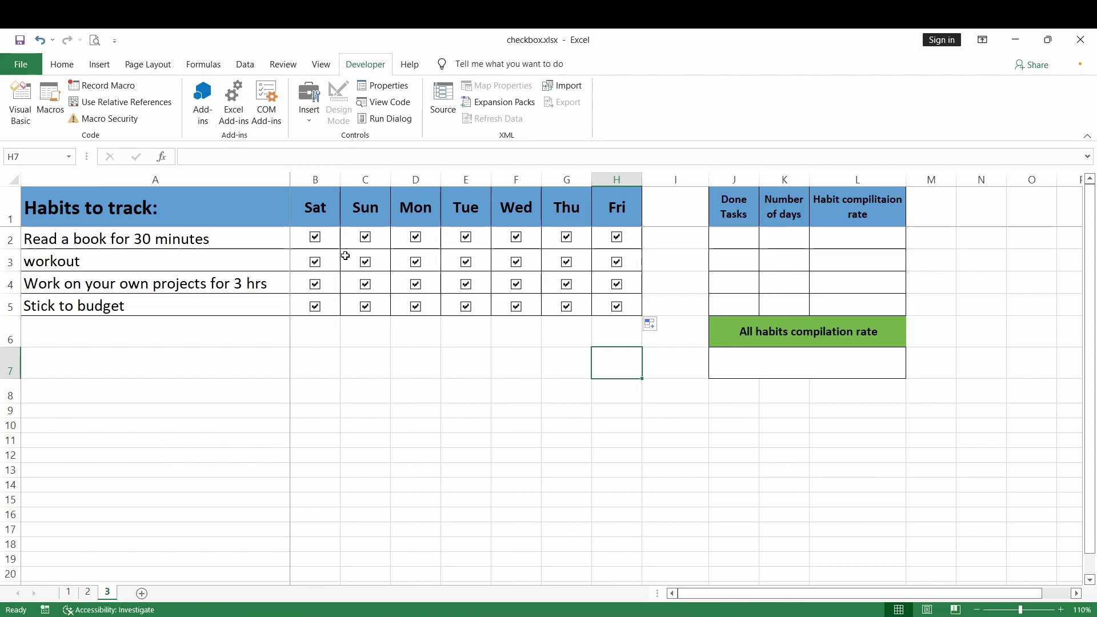
# Link the Saturday reading check box to its cell with =$B$2
pyautogui.keyDown('ctrl'); pyautogui.click(318, 242); pyautogui.keyUp('ctrl')
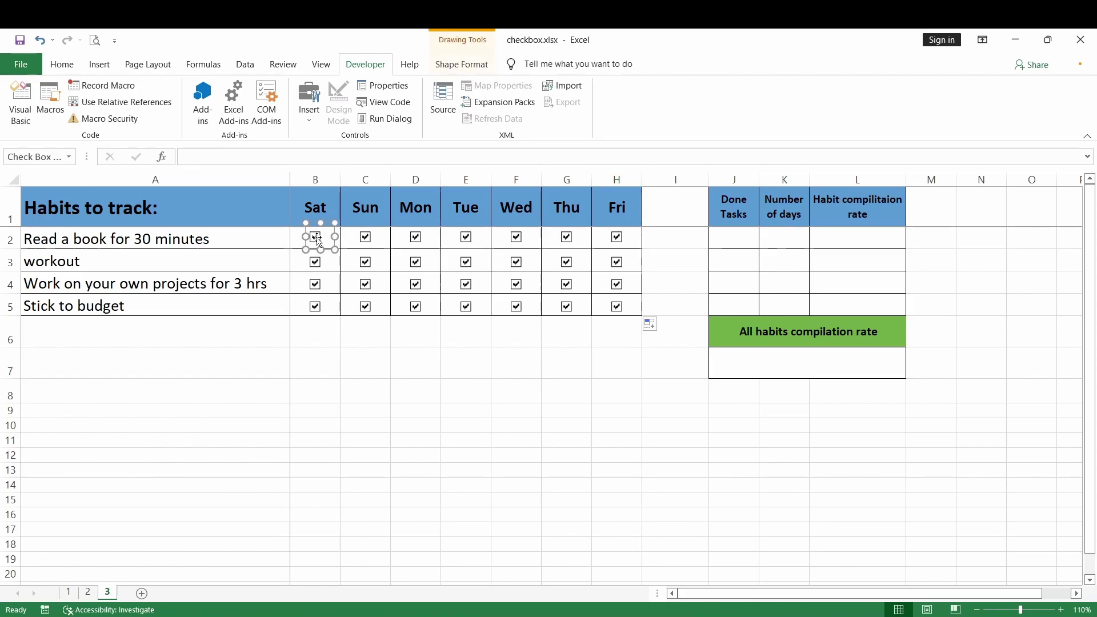
pyautogui.click(195, 152)
pyautogui.write('=')
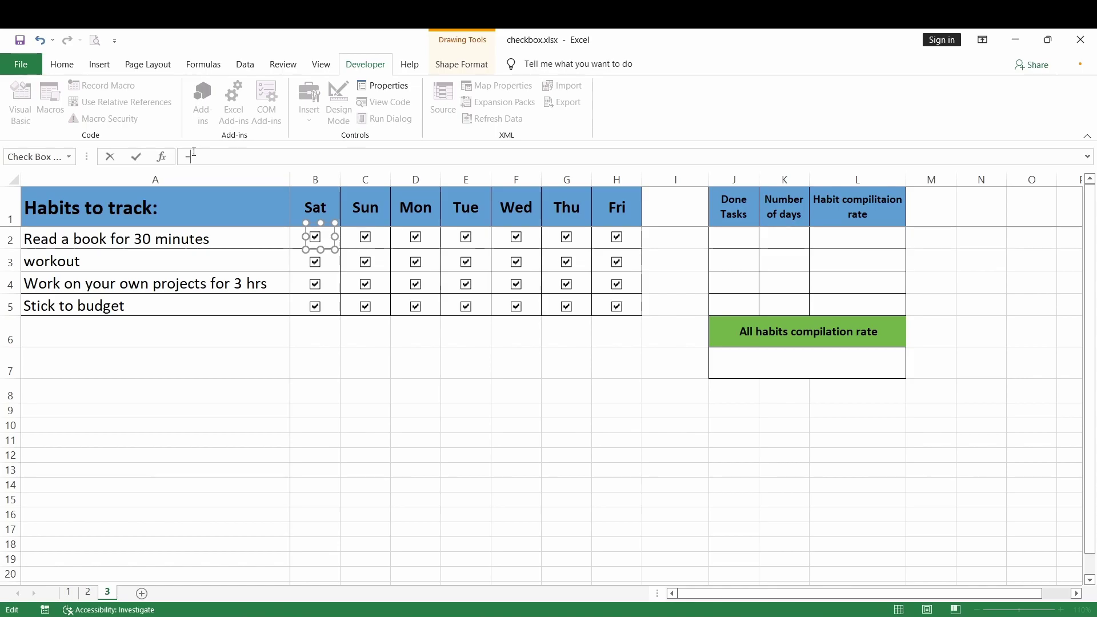
pyautogui.click(297, 241)
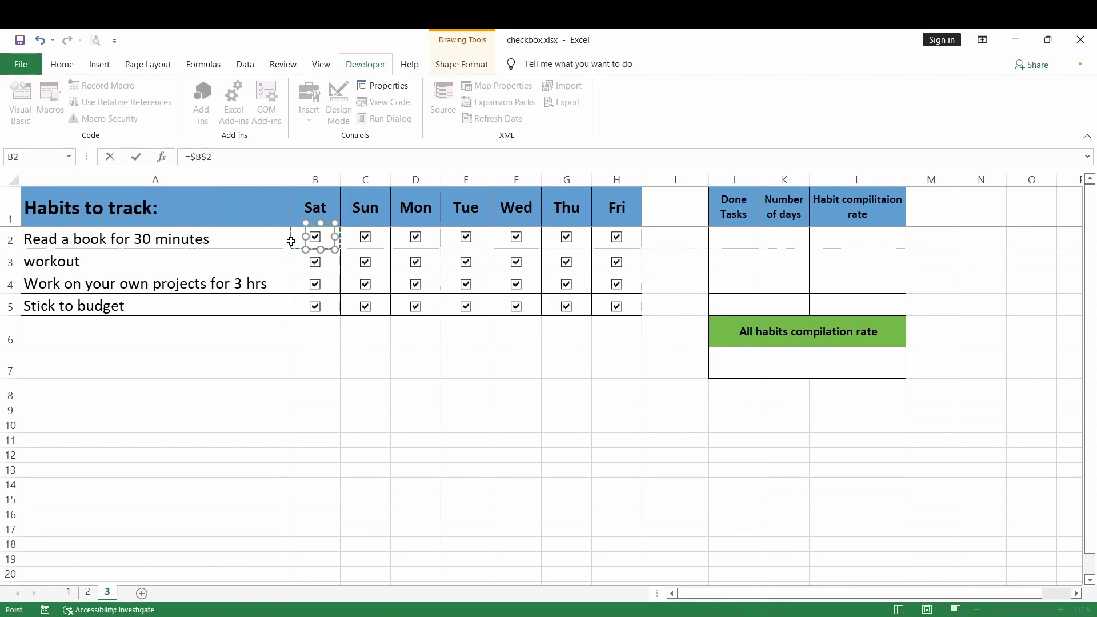
pyautogui.press('Return')
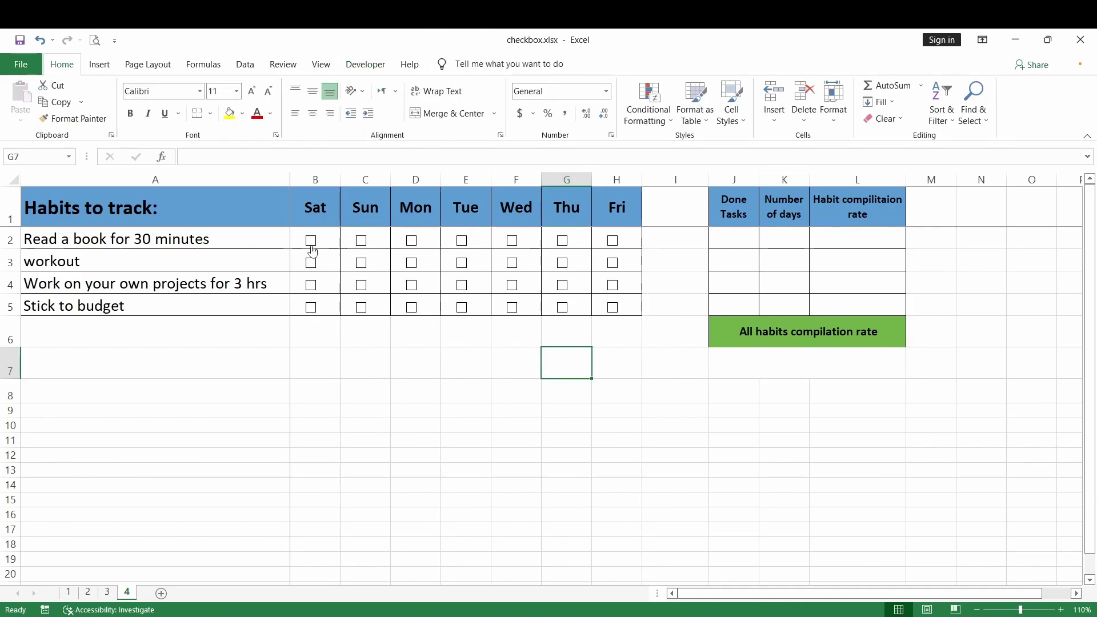
# Toggle the Sat–Mon check boxes for reading, workout and projects to show TRUE/FALSE values
pyautogui.click(310, 240)
pyautogui.click(362, 241)
pyautogui.click(361, 263)
pyautogui.click(361, 241)
pyautogui.click(411, 240)
pyautogui.click(411, 241)
pyautogui.click(412, 263)
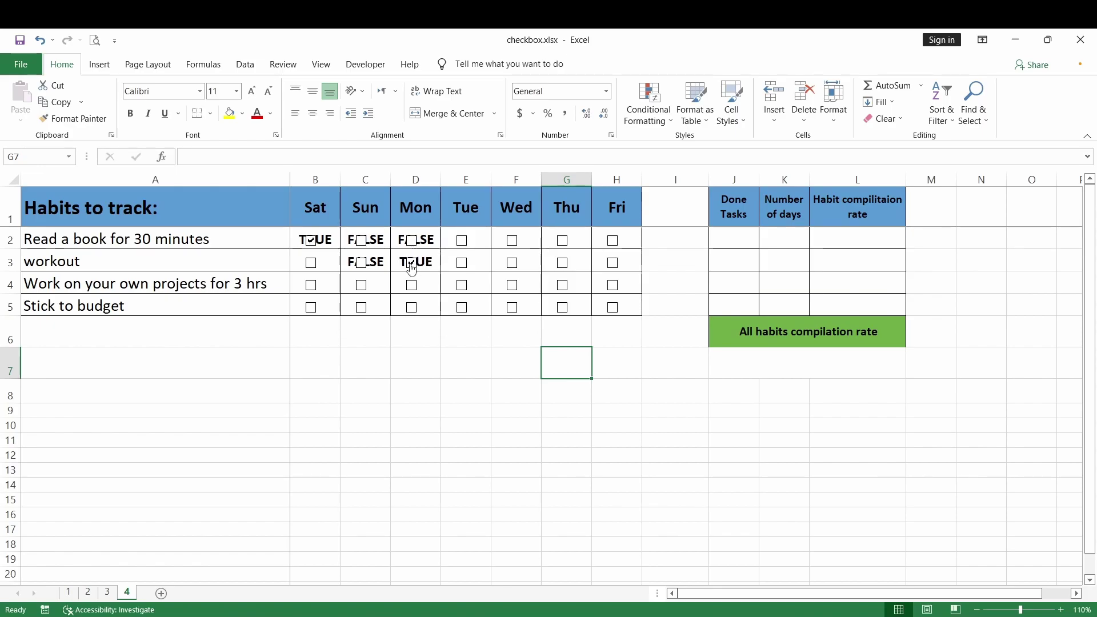
pyautogui.click(411, 284)
pyautogui.click(412, 264)
pyautogui.click(334, 233)
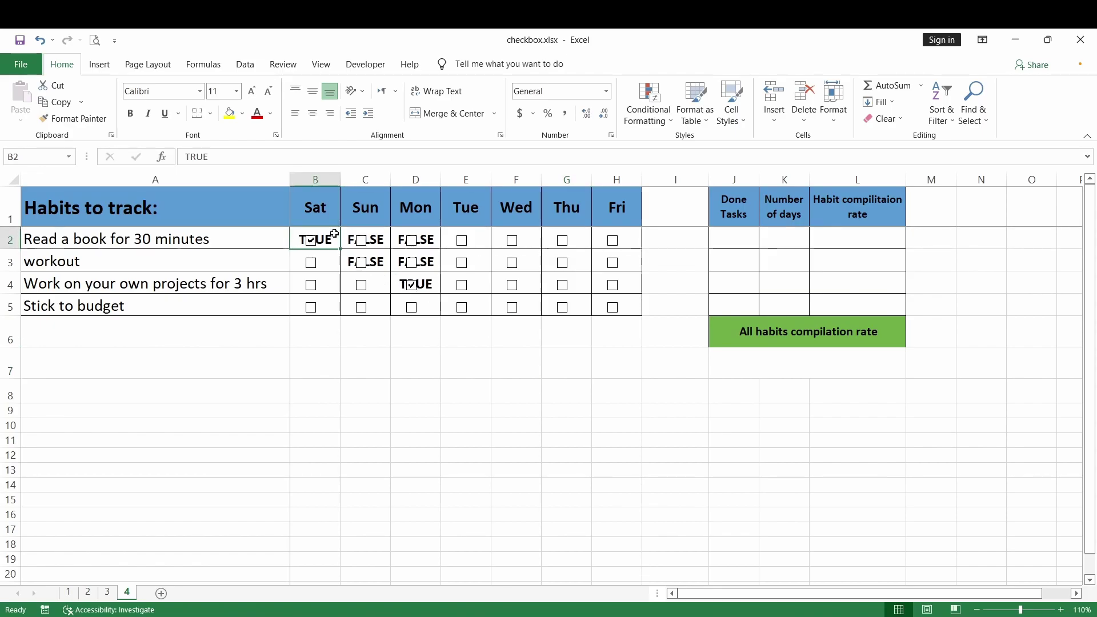
# Give B2:H5 the custom number format ;; to hide the TRUE/FALSE text
pyautogui.moveTo(334, 233); pyautogui.dragTo(607, 310)
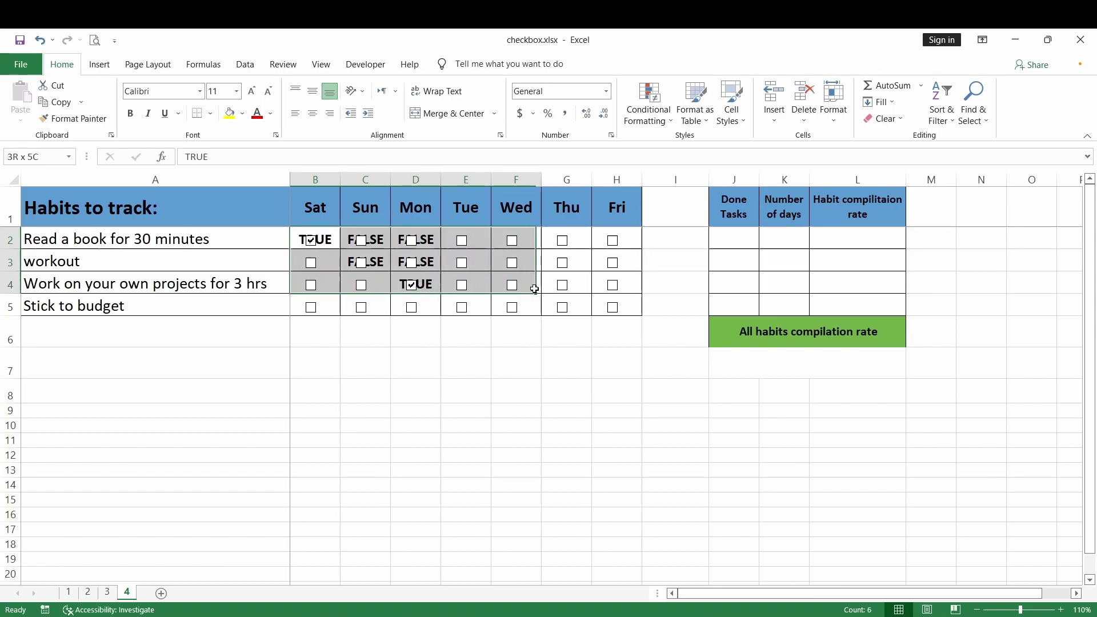
pyautogui.rightClick(586, 280)
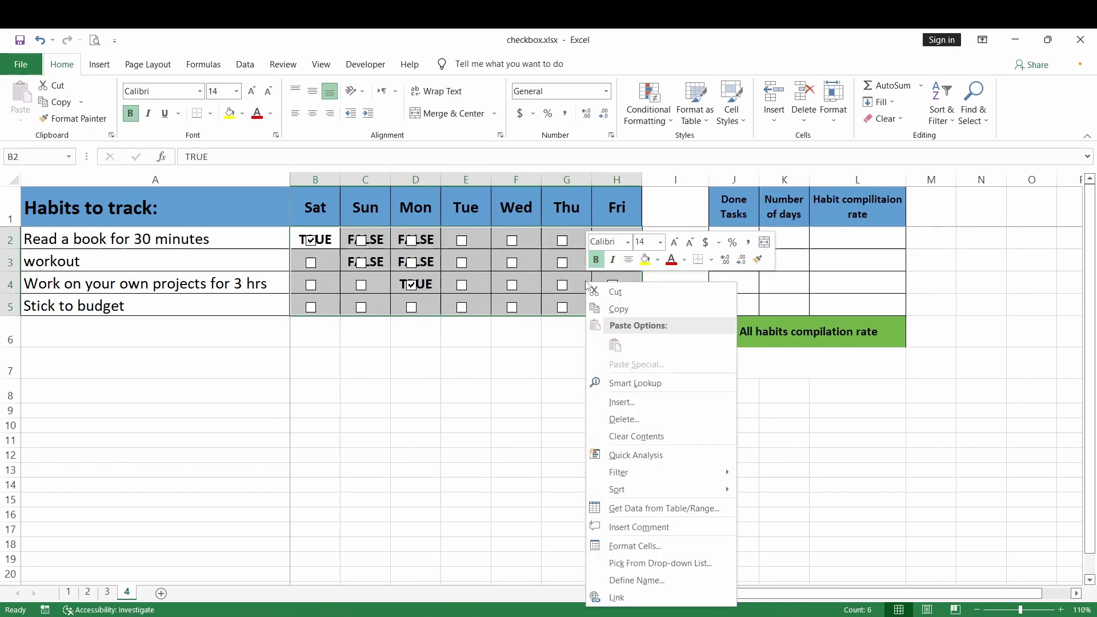
pyautogui.click(639, 547)
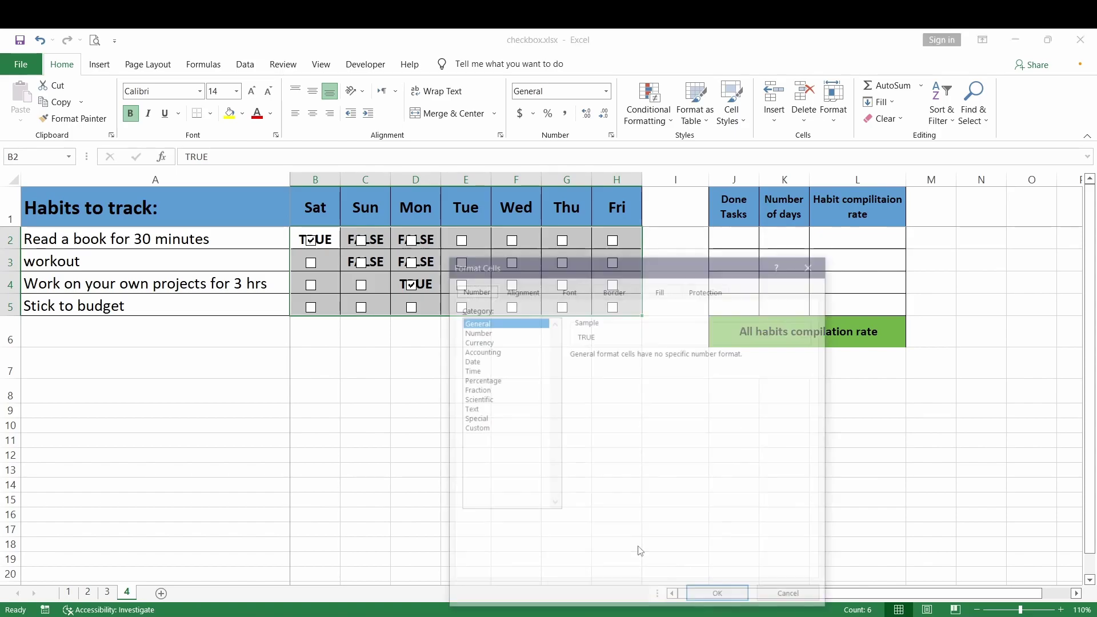
pyautogui.click(477, 429)
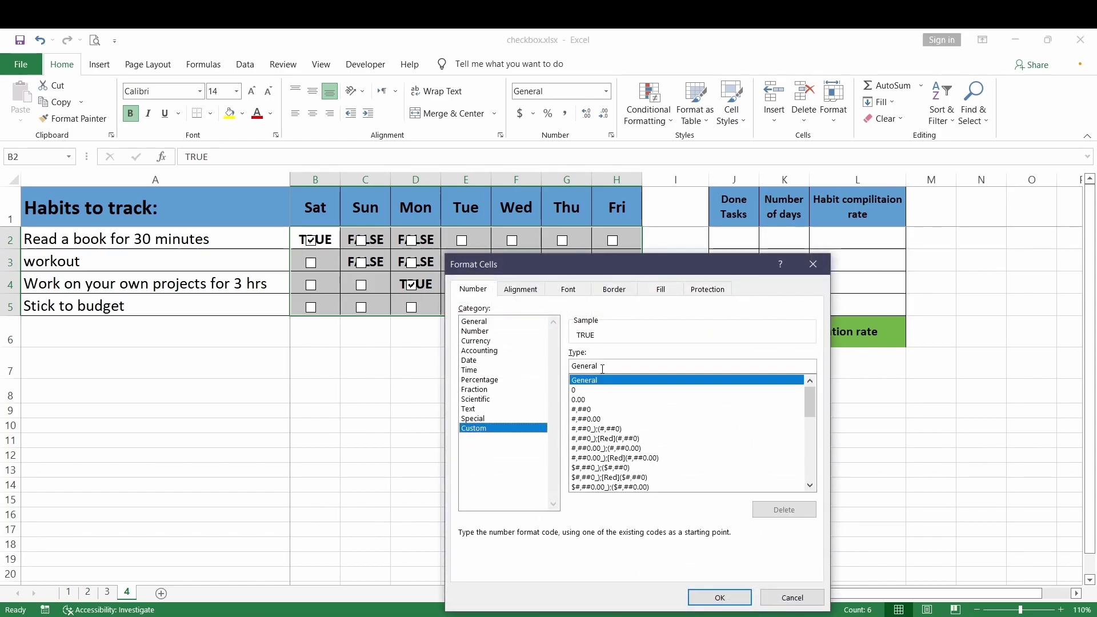
pyautogui.moveTo(602, 368); pyautogui.dragTo(577, 371)
pyautogui.write(';;;')
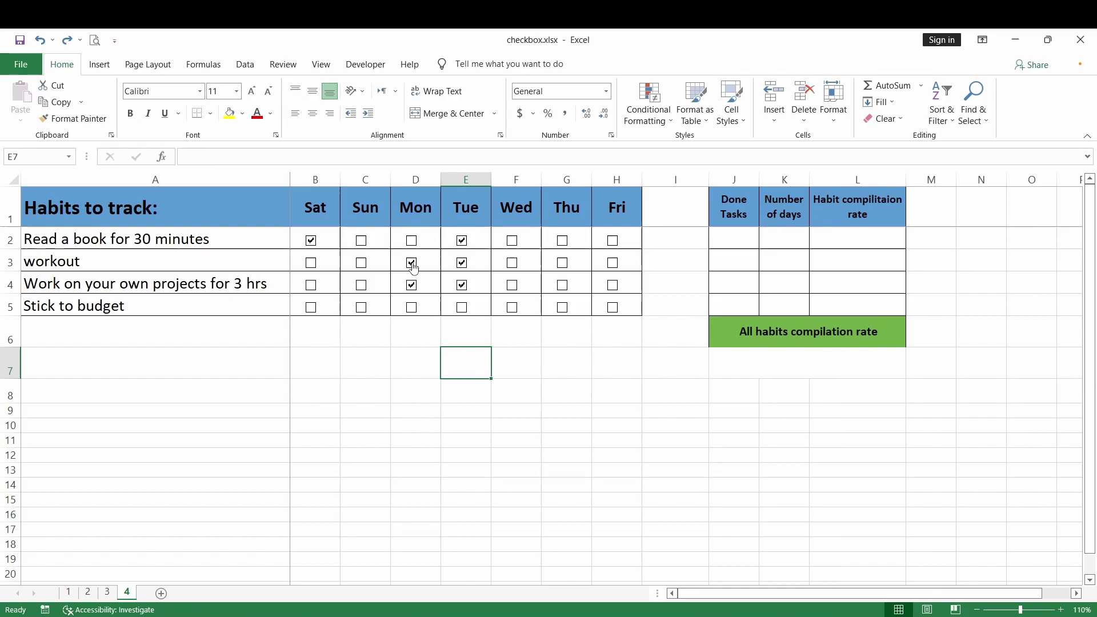
# Untick Monday workout and projects; tick Tuesday workout, projects, budget and Wednesday–Thursday reading
pyautogui.click(411, 263)
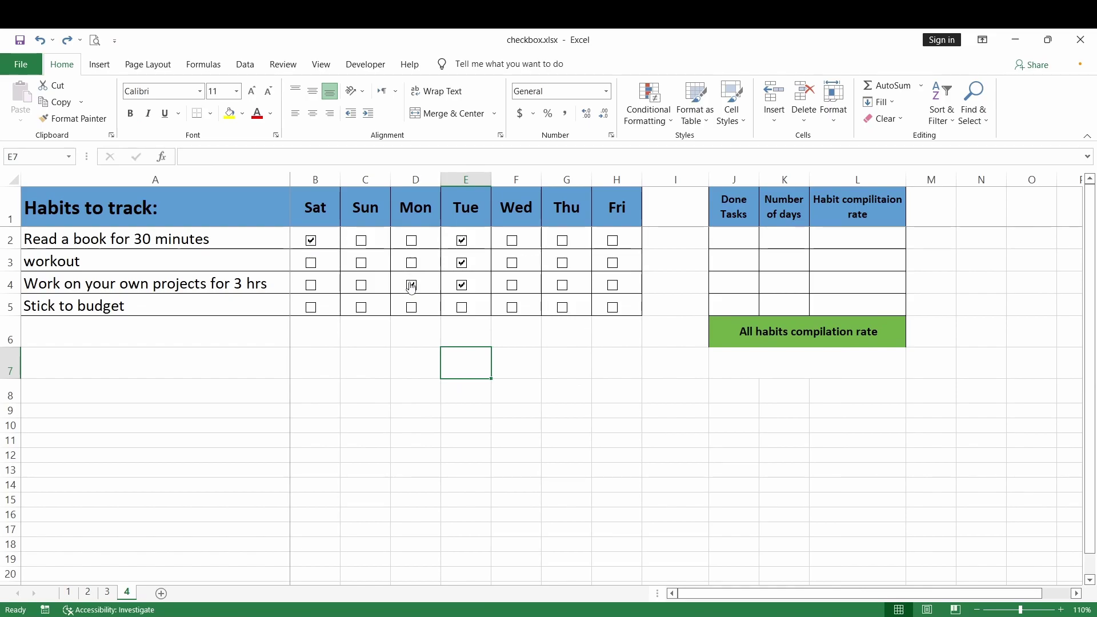
pyautogui.click(411, 285)
pyautogui.click(462, 285)
pyautogui.click(461, 262)
pyautogui.click(461, 285)
pyautogui.click(461, 308)
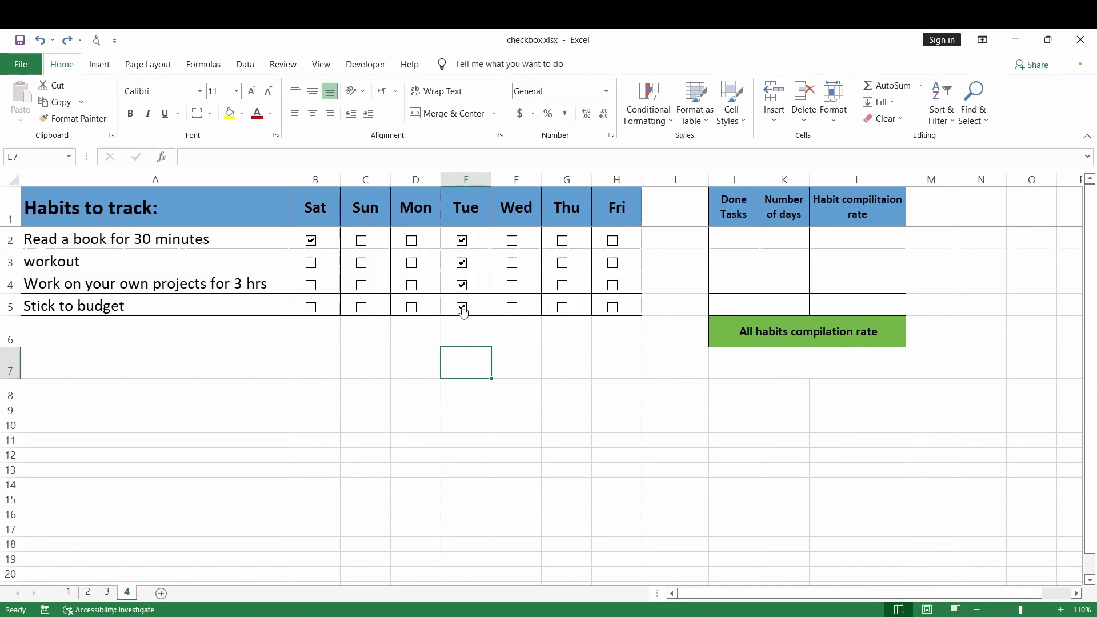
pyautogui.click(549, 382)
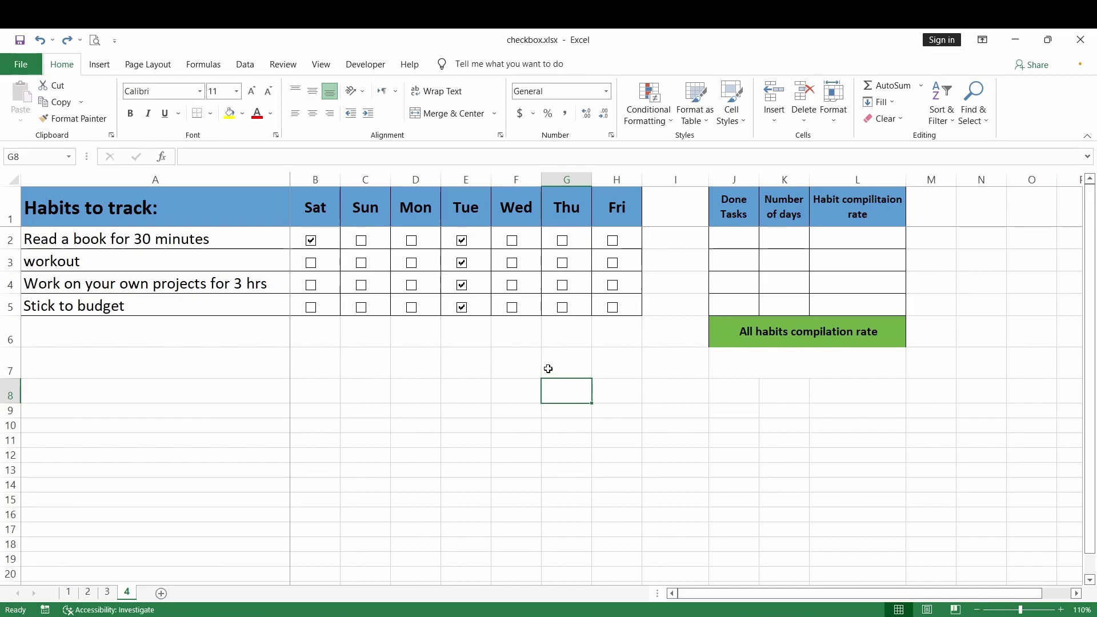
pyautogui.click(511, 241)
pyautogui.click(562, 240)
# Enter =COUNTIF(B2:H2,TRUE) in J2 to count reading's done days, giving 4
pyautogui.click(715, 240)
pyautogui.write('=')
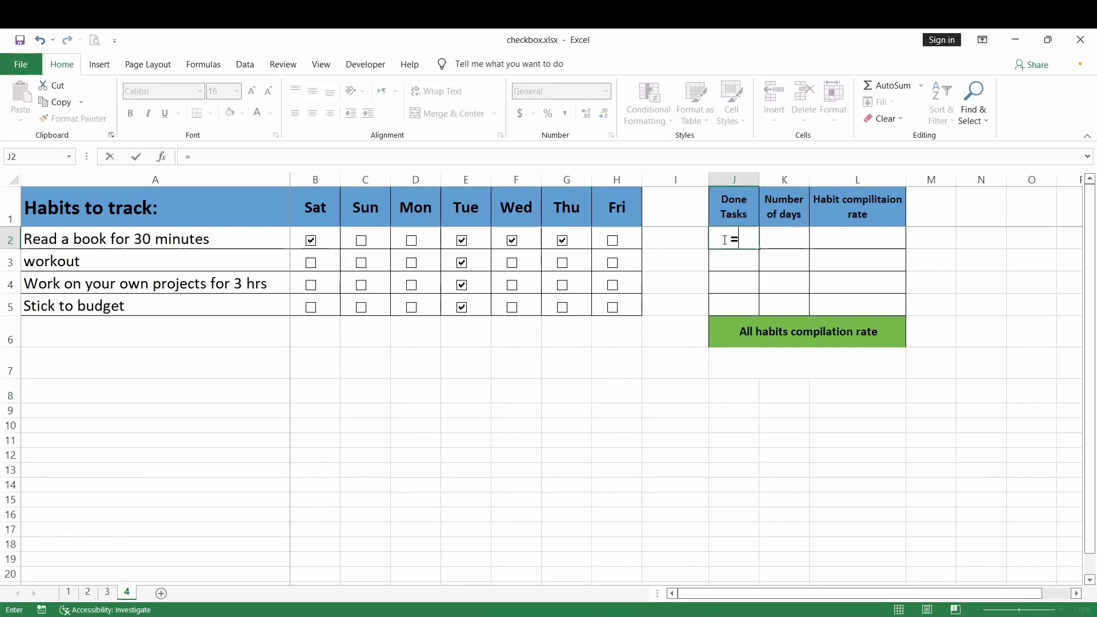
pyautogui.write('count')
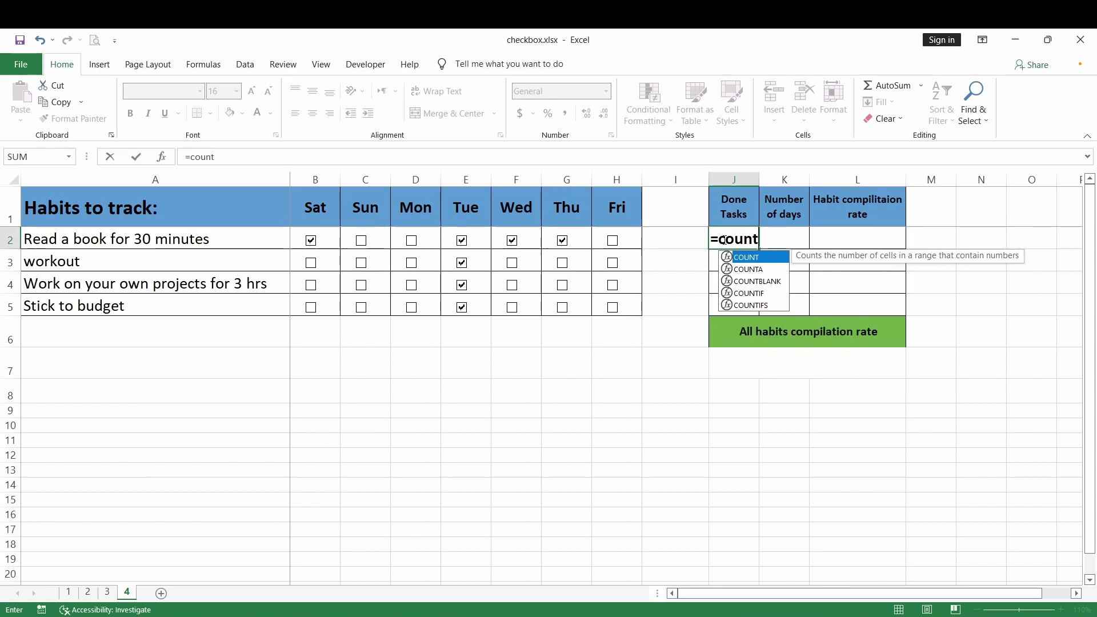
pyautogui.write('if(')
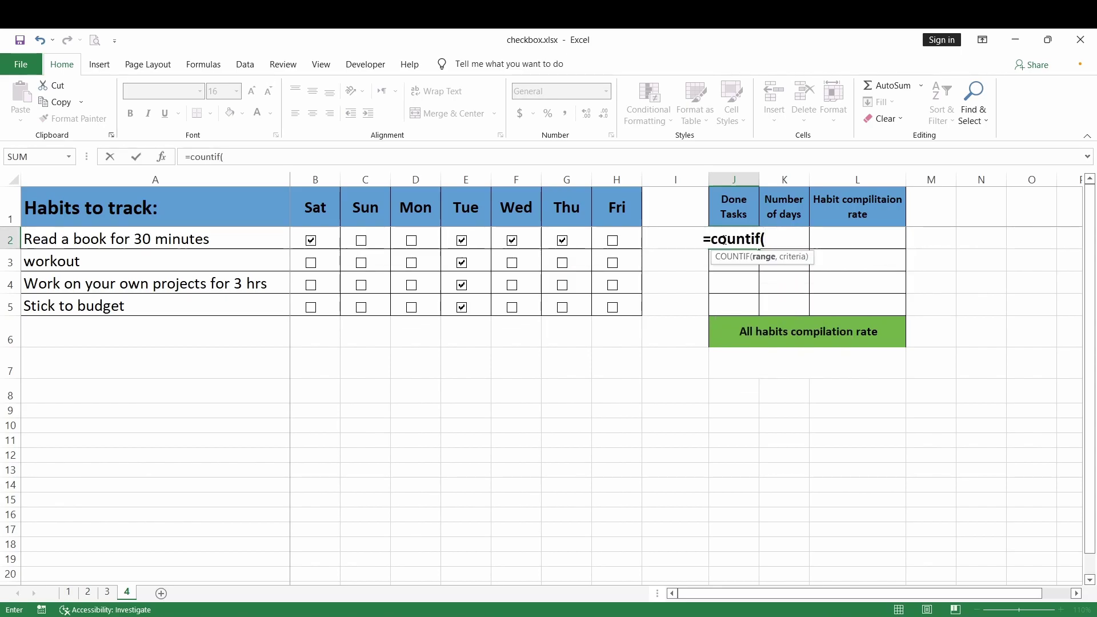
pyautogui.moveTo(317, 240); pyautogui.dragTo(610, 244)
pyautogui.write(',')
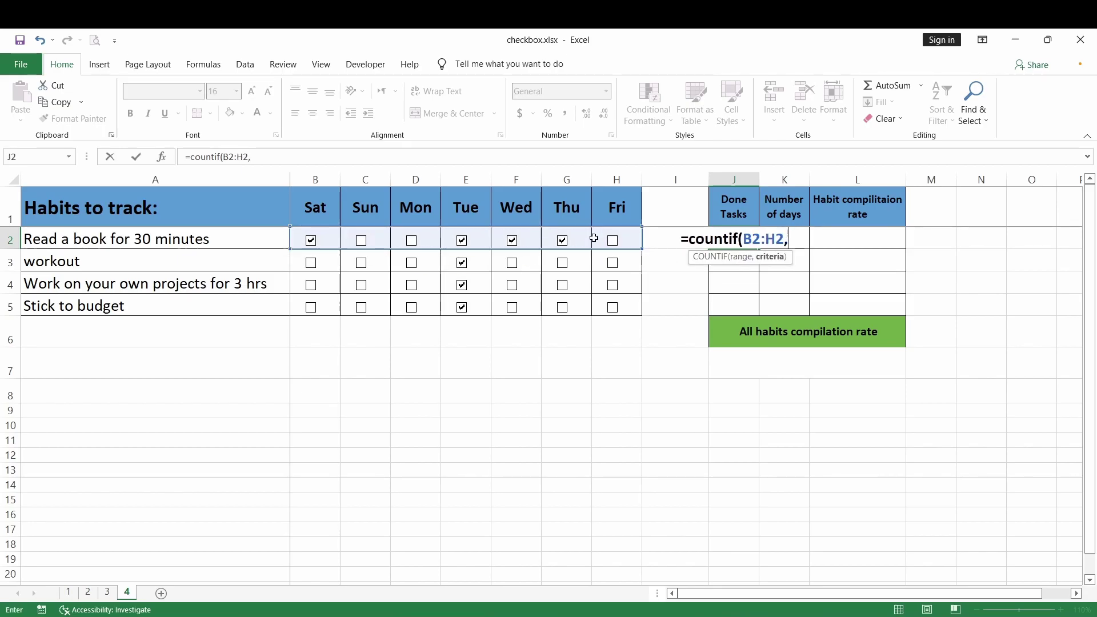
pyautogui.write('true')
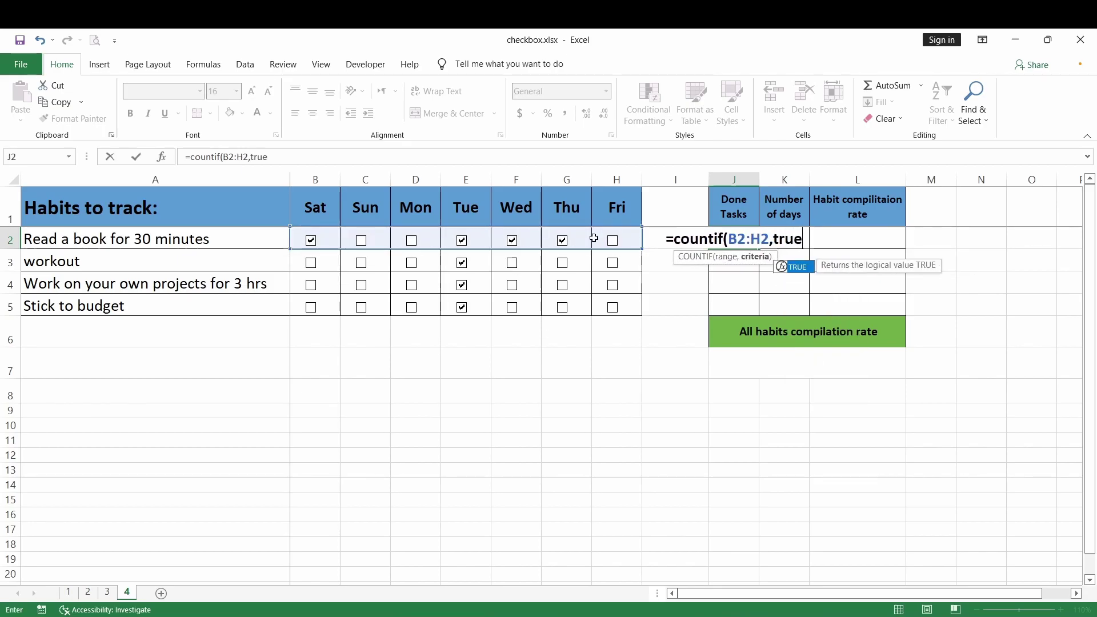
pyautogui.write(')')
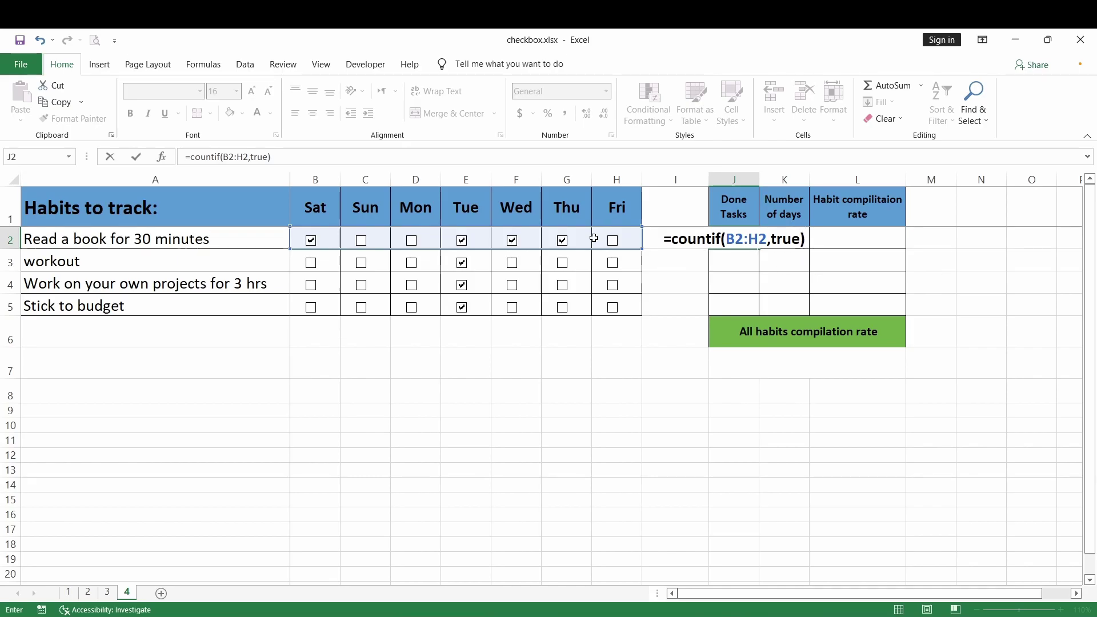
pyautogui.press('Return')
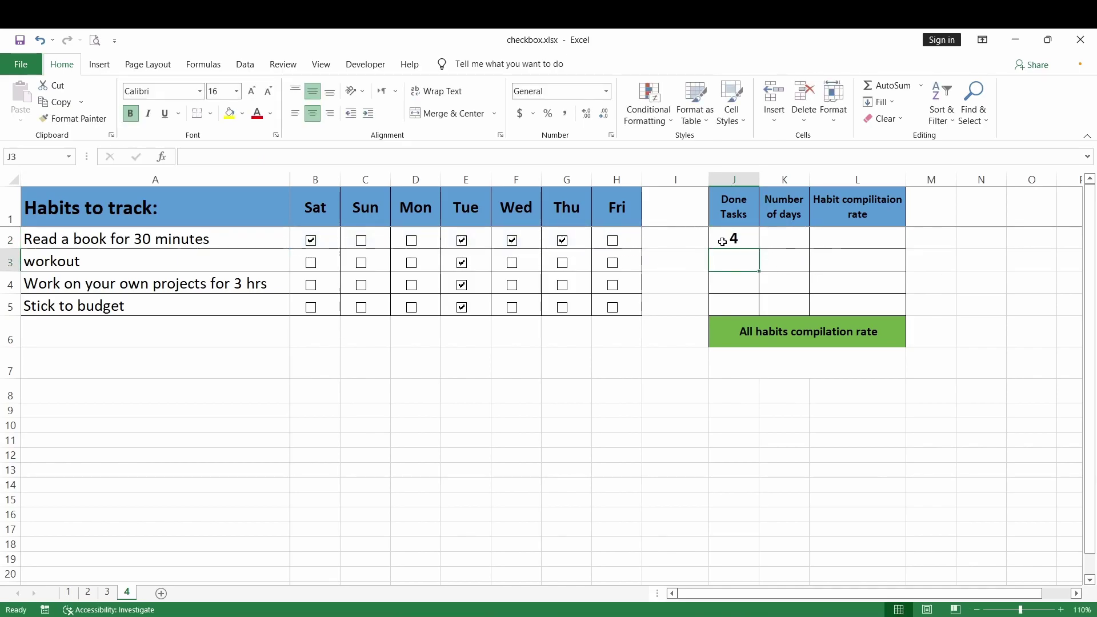
pyautogui.click(722, 242)
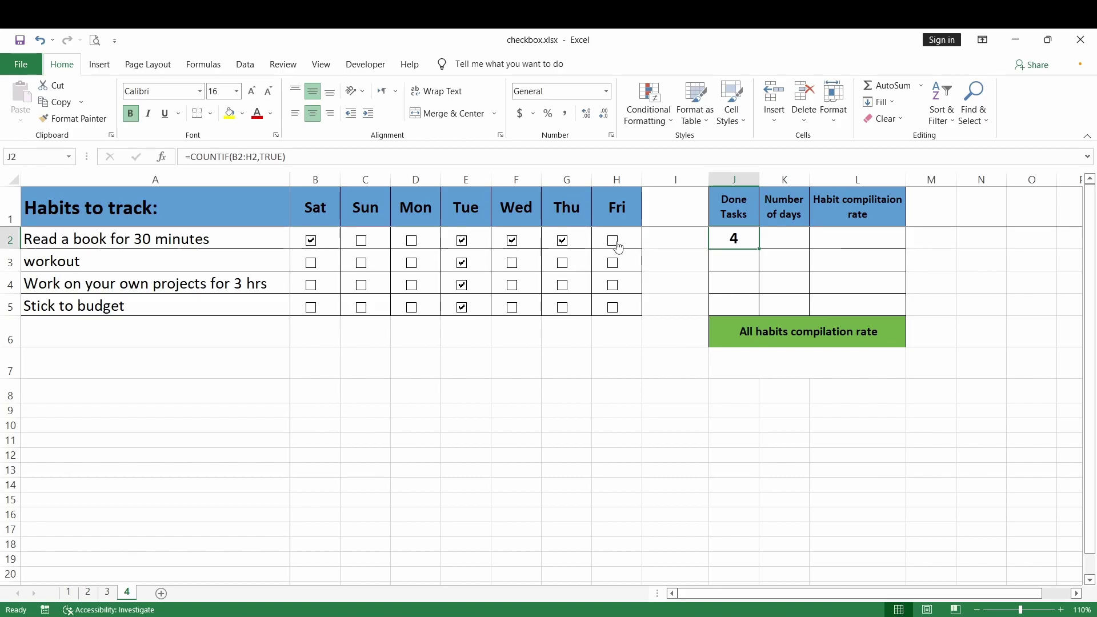
# Tick two more reading days and fill J2's COUNTIF formula down to J5
pyautogui.click(411, 240)
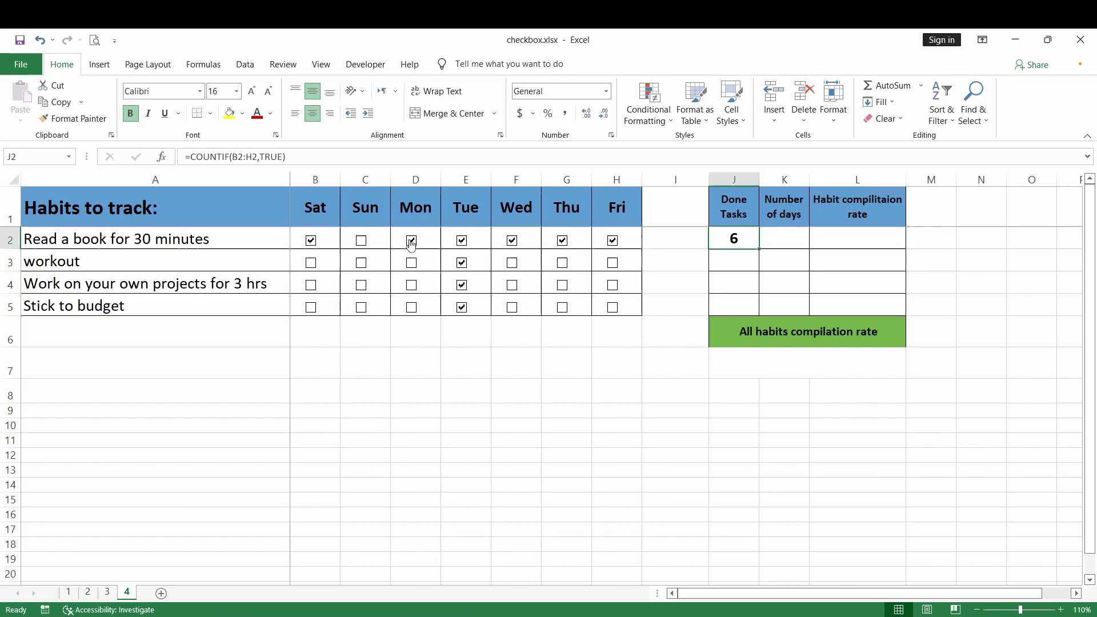
pyautogui.click(360, 242)
pyautogui.moveTo(758, 251); pyautogui.dragTo(754, 308)
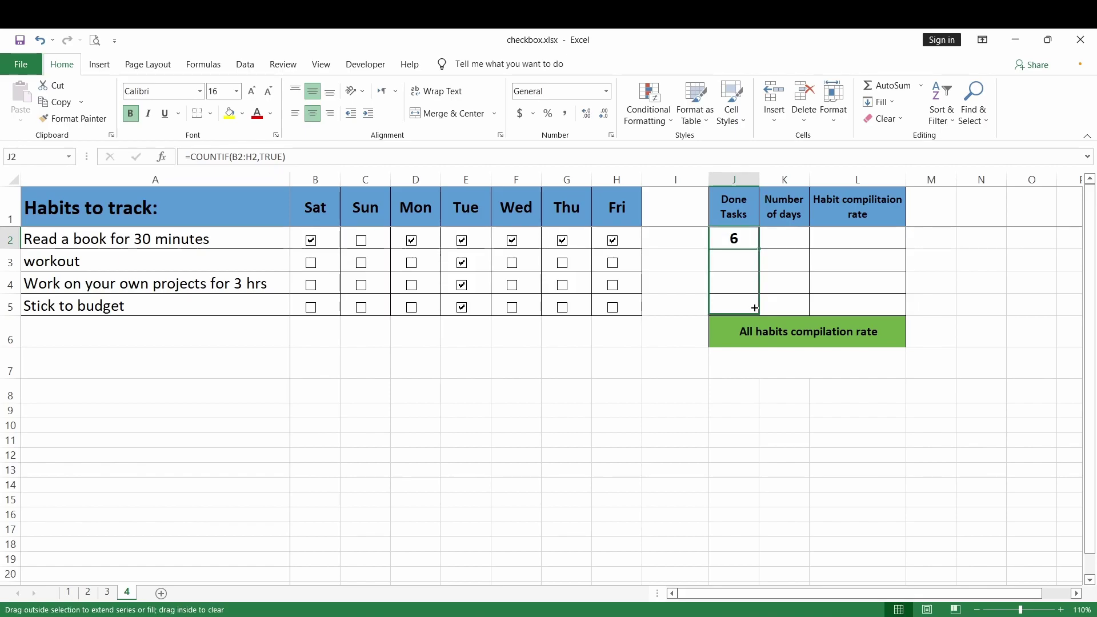
# Tick Saturday through Thursday for the projects habit, bringing its count to 6
pyautogui.click(613, 285)
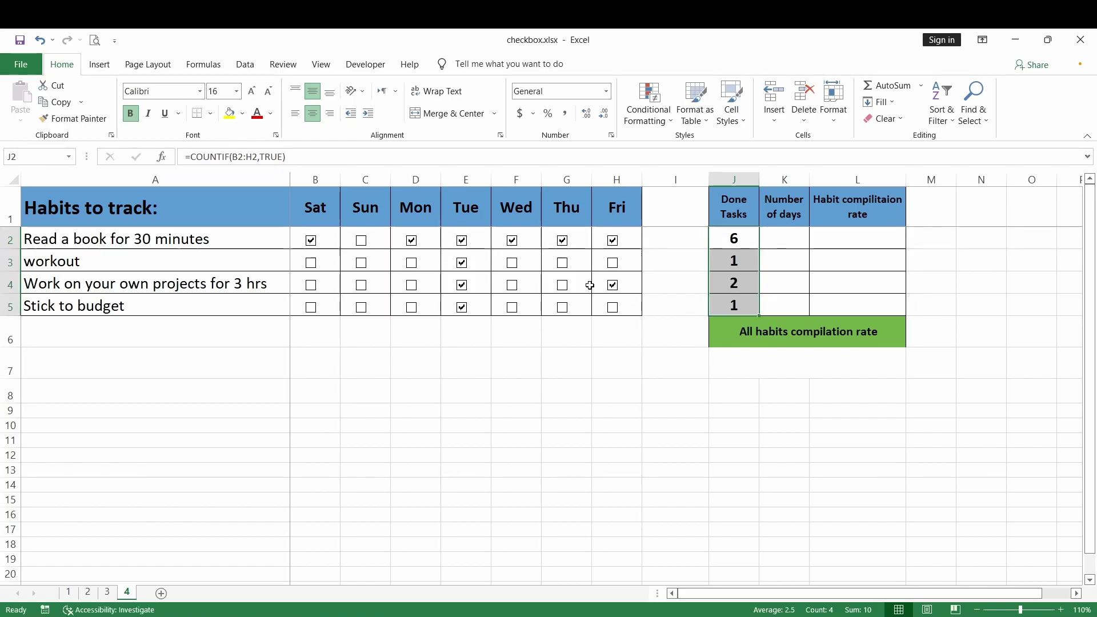
pyautogui.click(562, 285)
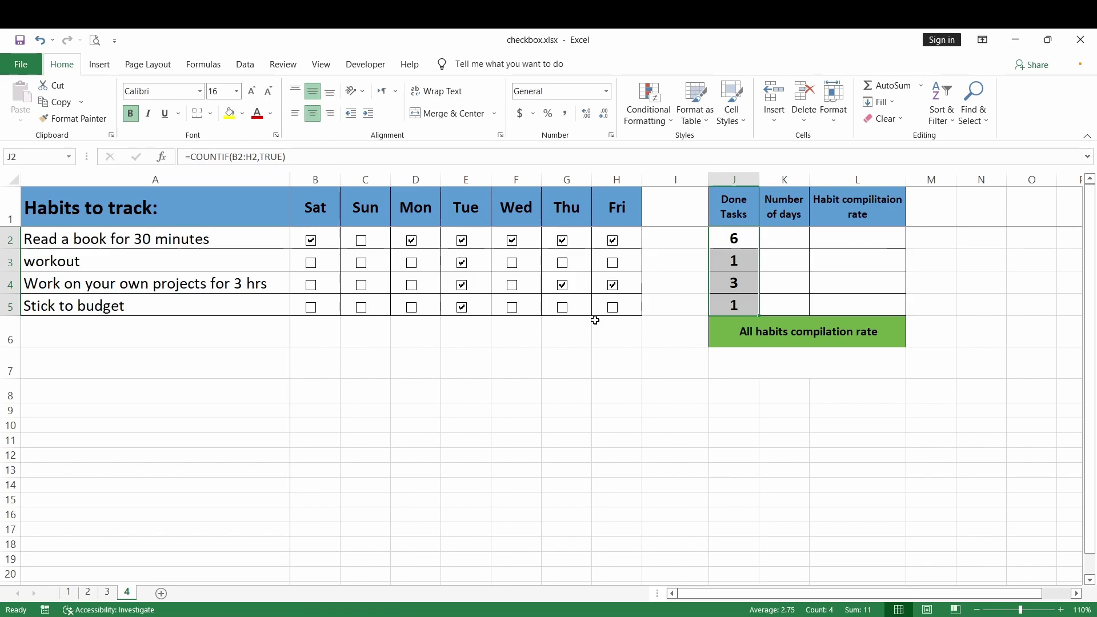
pyautogui.click(612, 285)
pyautogui.click(511, 285)
pyautogui.click(411, 285)
pyautogui.click(361, 288)
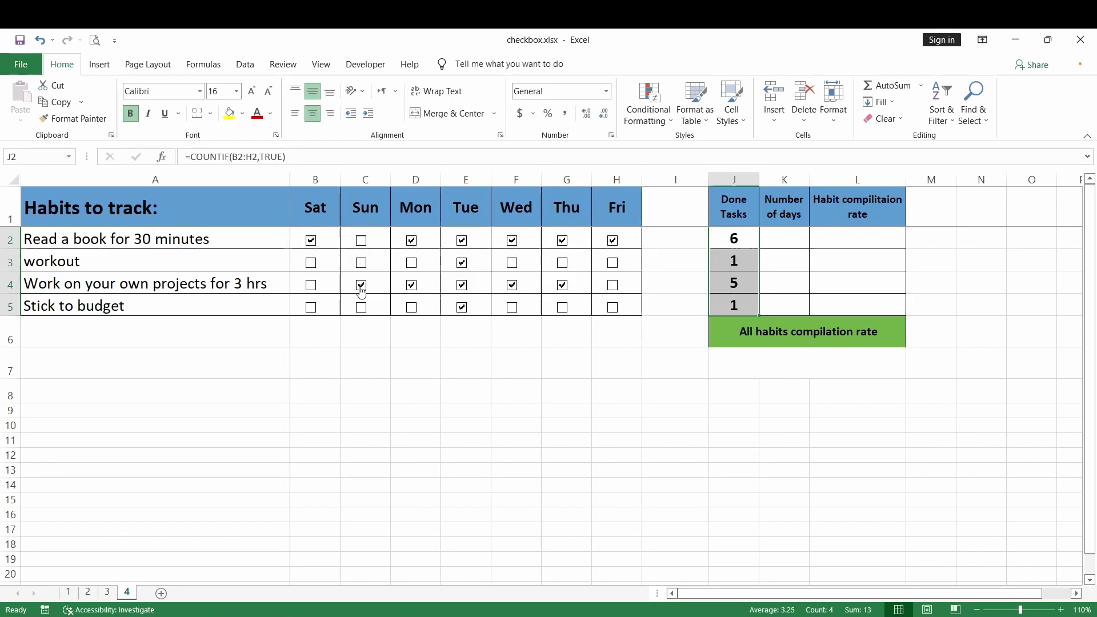
pyautogui.click(312, 288)
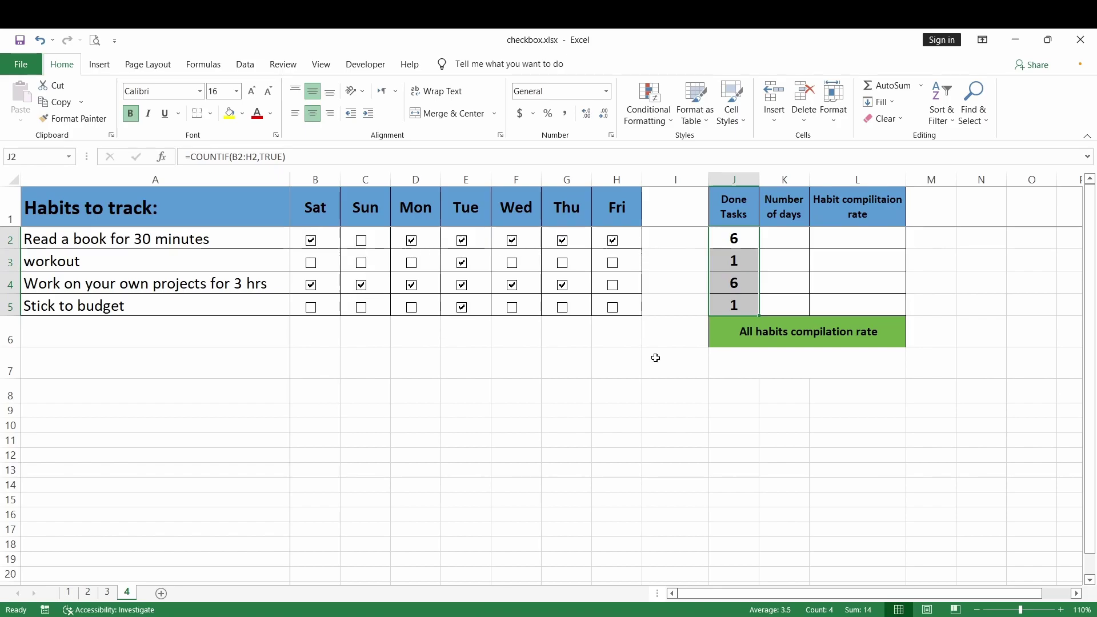
pyautogui.click(792, 215)
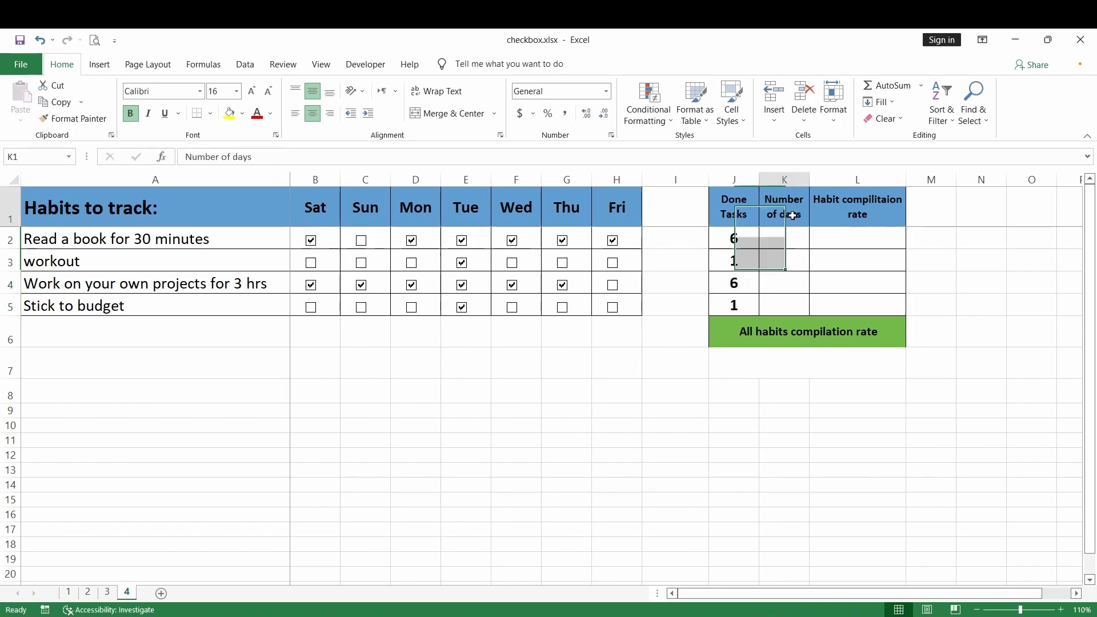
# Enter 7 in K2 and fill it down to K5 for every habit
pyautogui.click(782, 282)
pyautogui.click(783, 298)
pyautogui.click(780, 240)
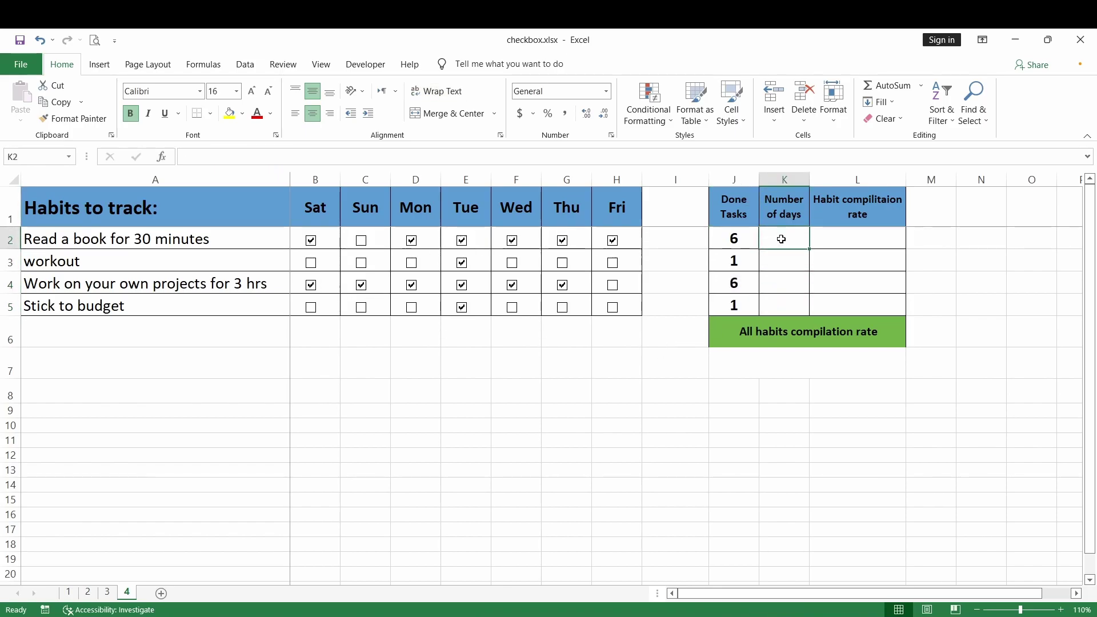
pyautogui.write('7')
pyautogui.press('Return')
pyautogui.click(776, 239)
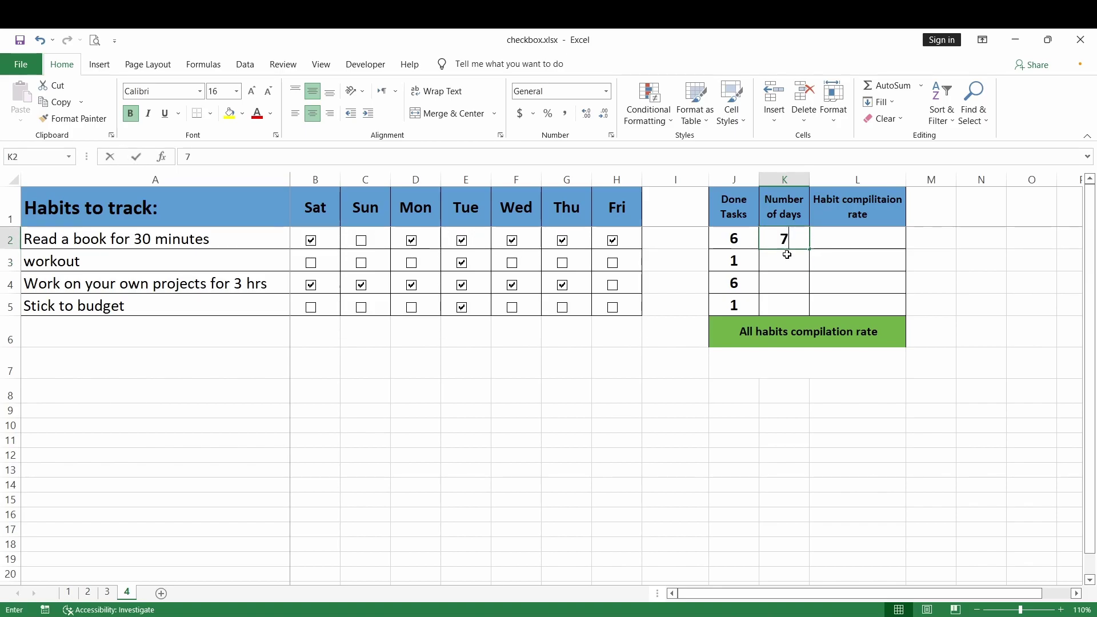
pyautogui.moveTo(809, 249); pyautogui.dragTo(810, 312)
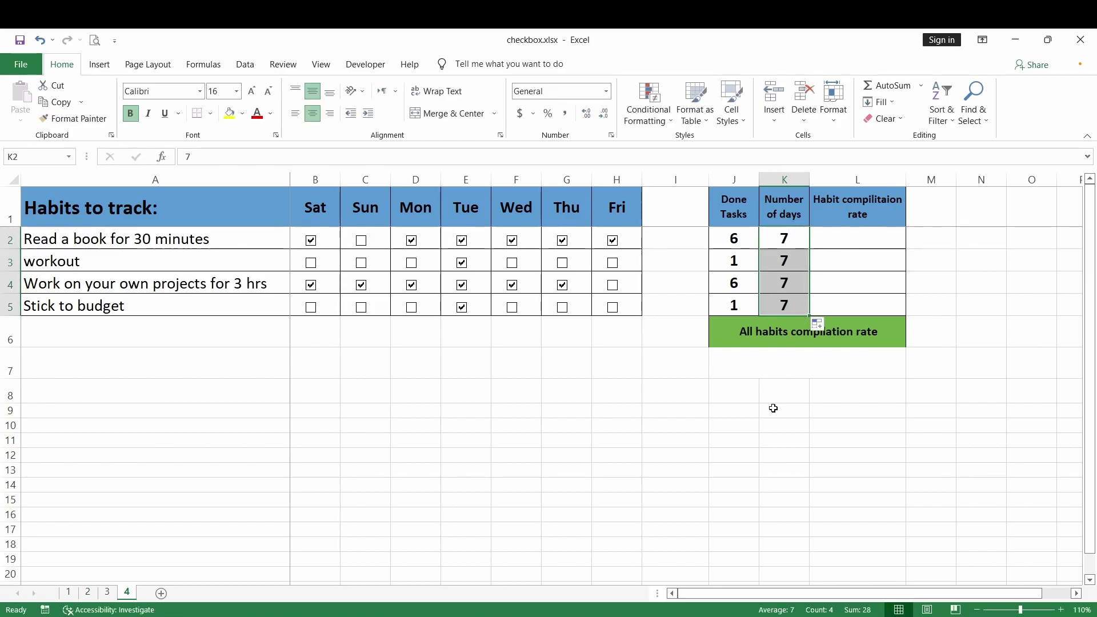
pyautogui.click(772, 406)
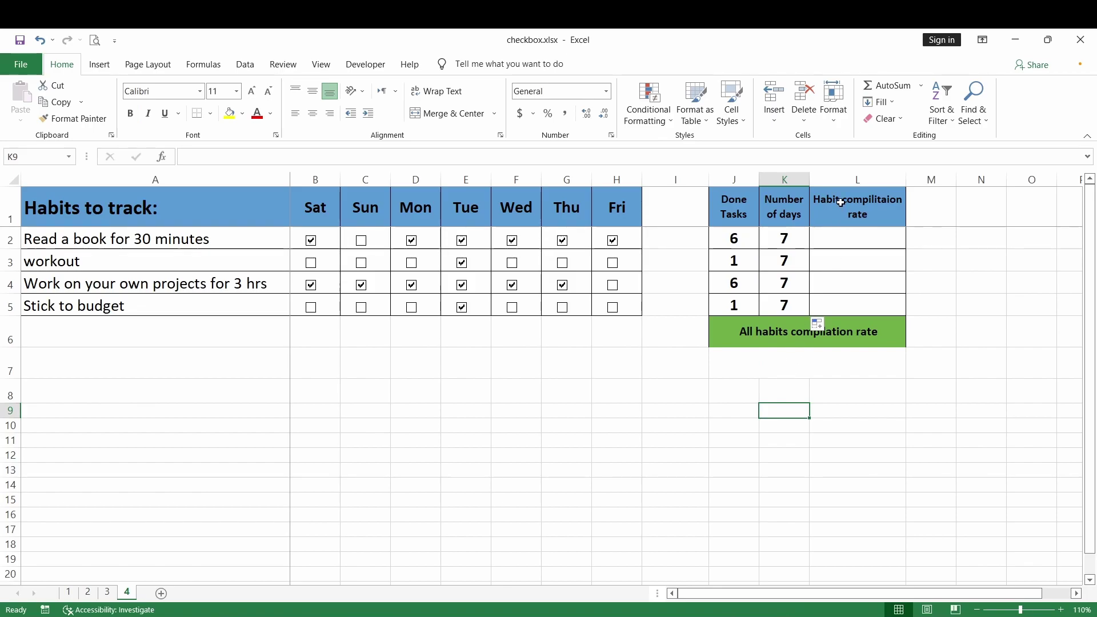
# Enter =J2/K2 in L2 and fill the completion rate formula down to L5
pyautogui.click(843, 241)
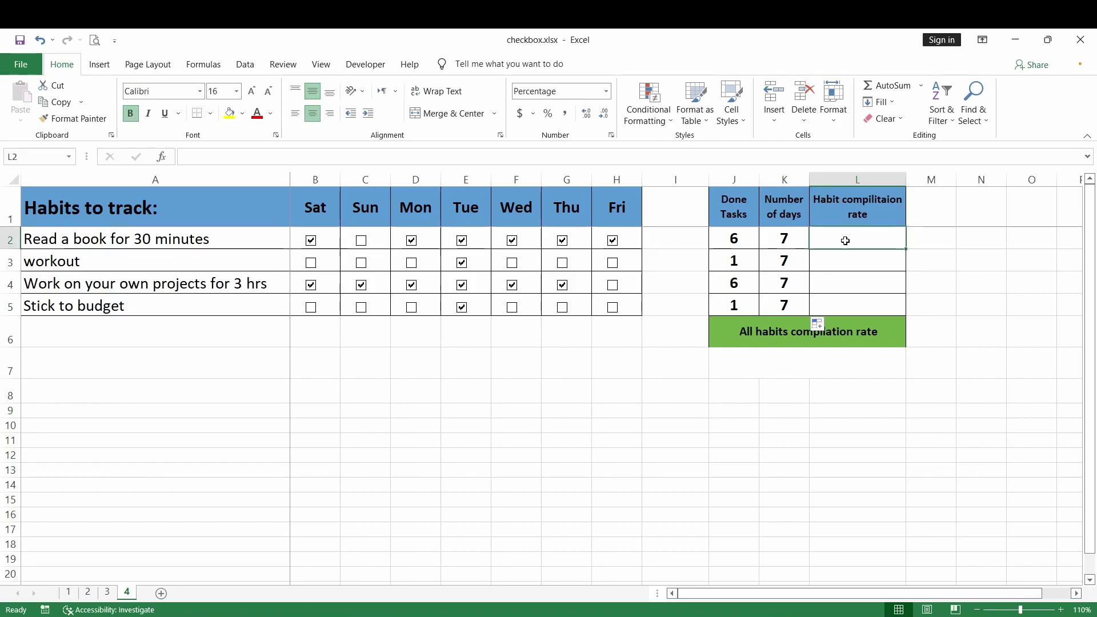
pyautogui.write('=')
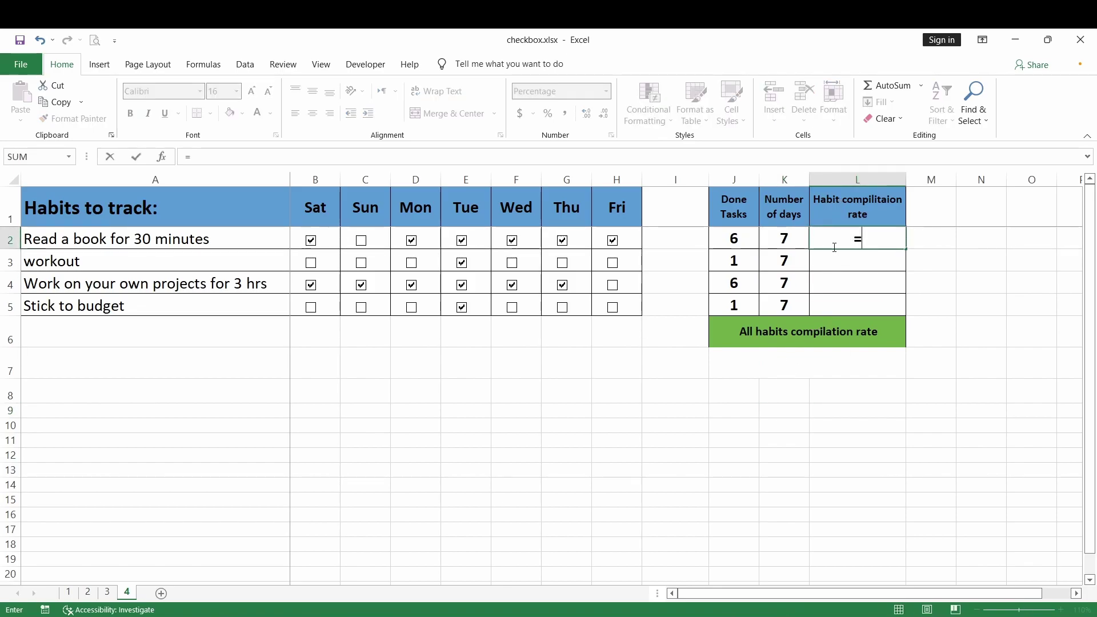
pyautogui.click(735, 239)
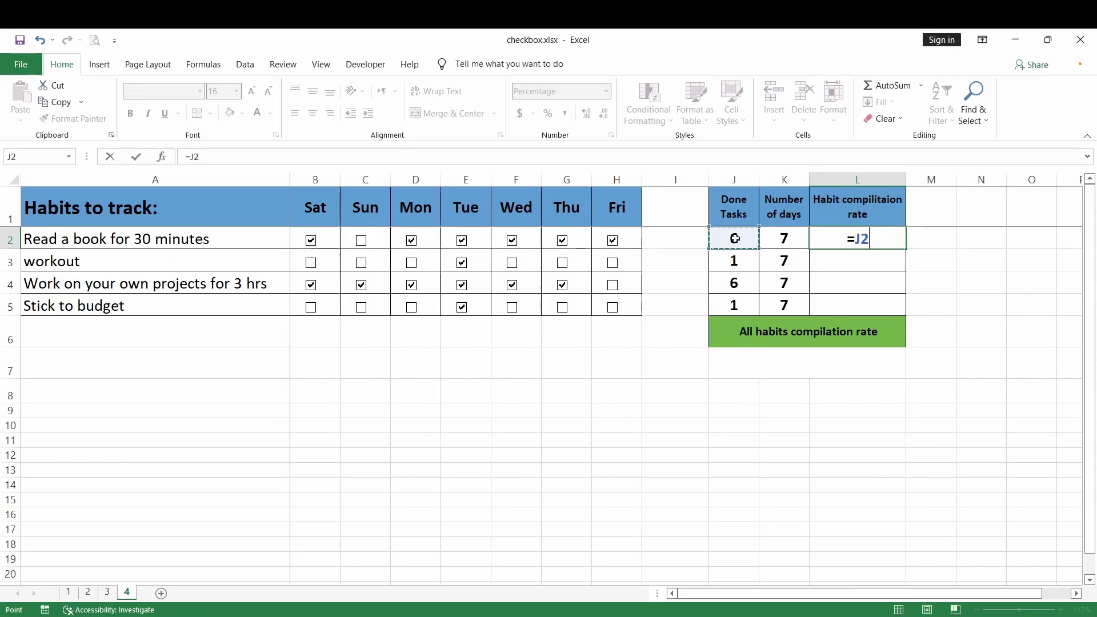
pyautogui.write('/')
pyautogui.click(783, 238)
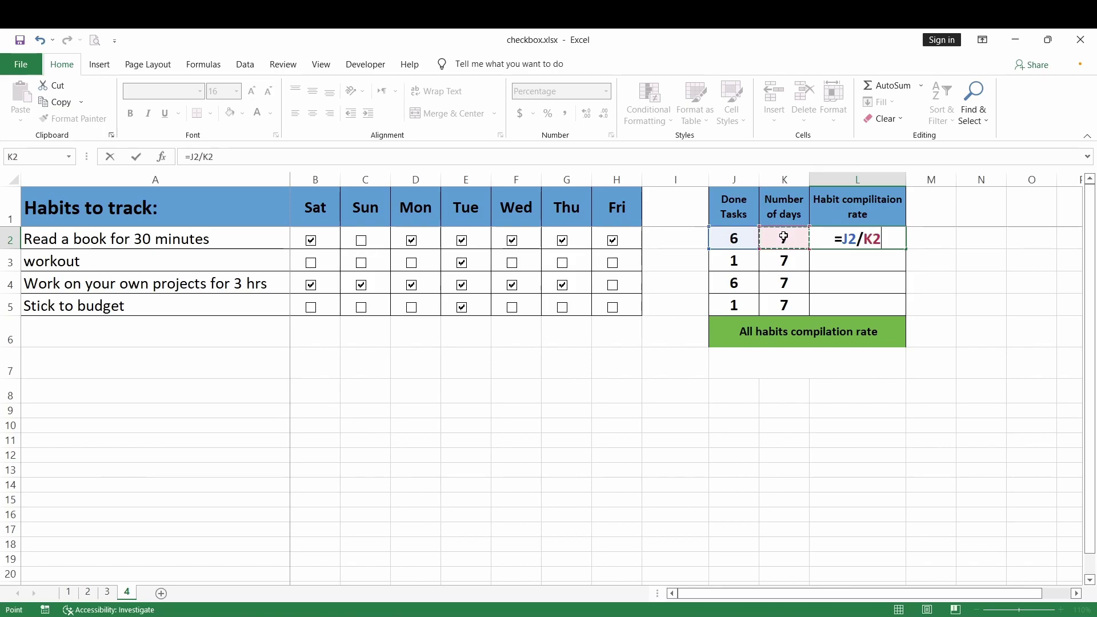
pyautogui.press('Return')
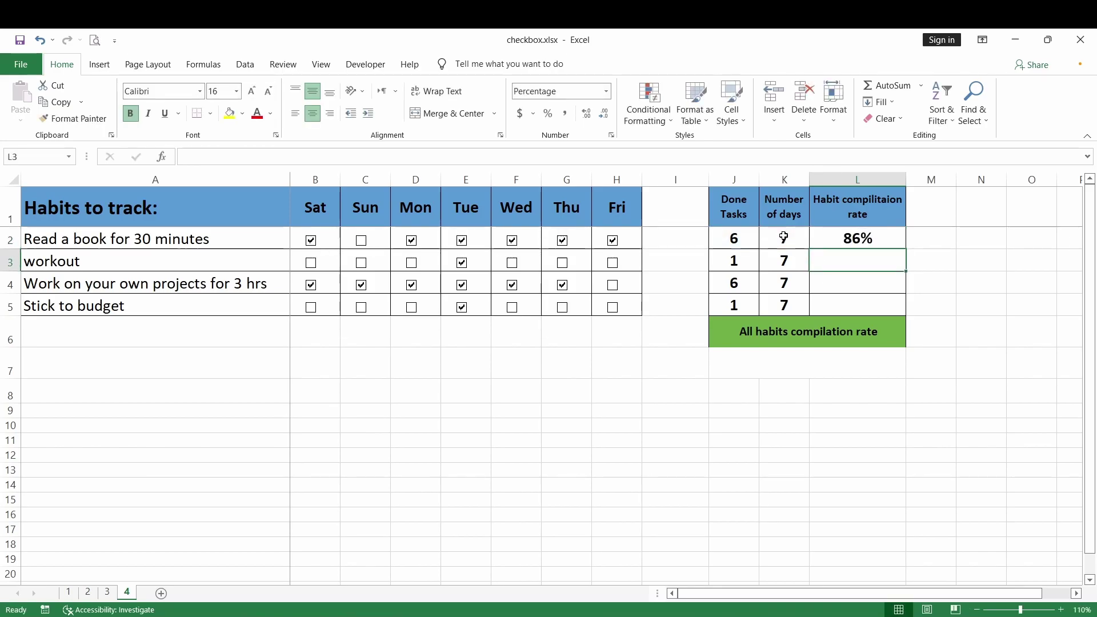
pyautogui.click(838, 233)
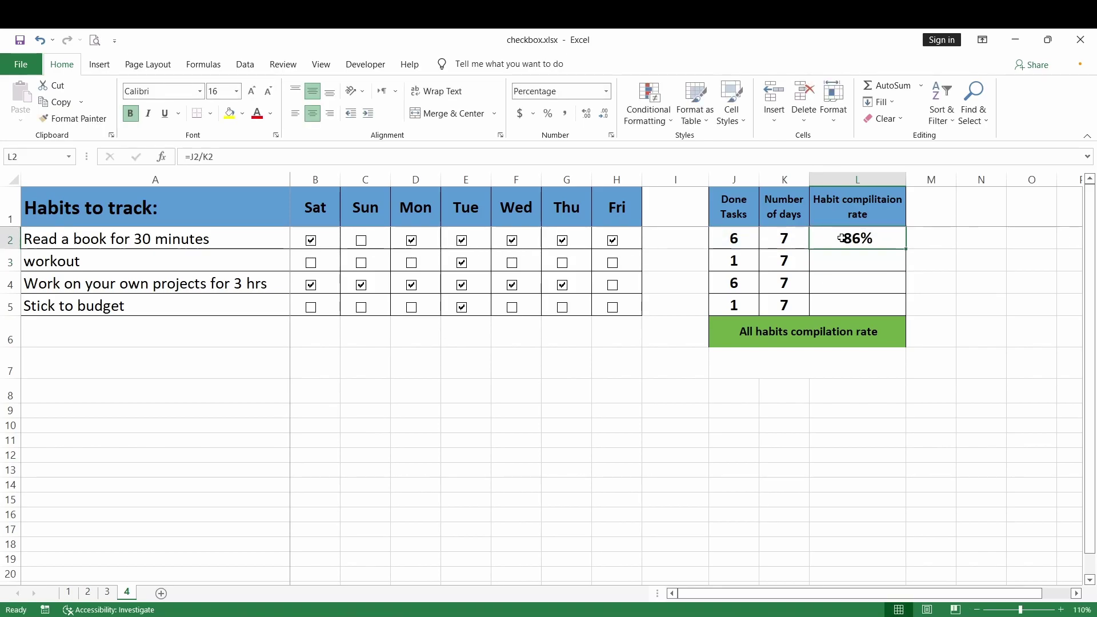
pyautogui.moveTo(903, 251); pyautogui.dragTo(902, 313)
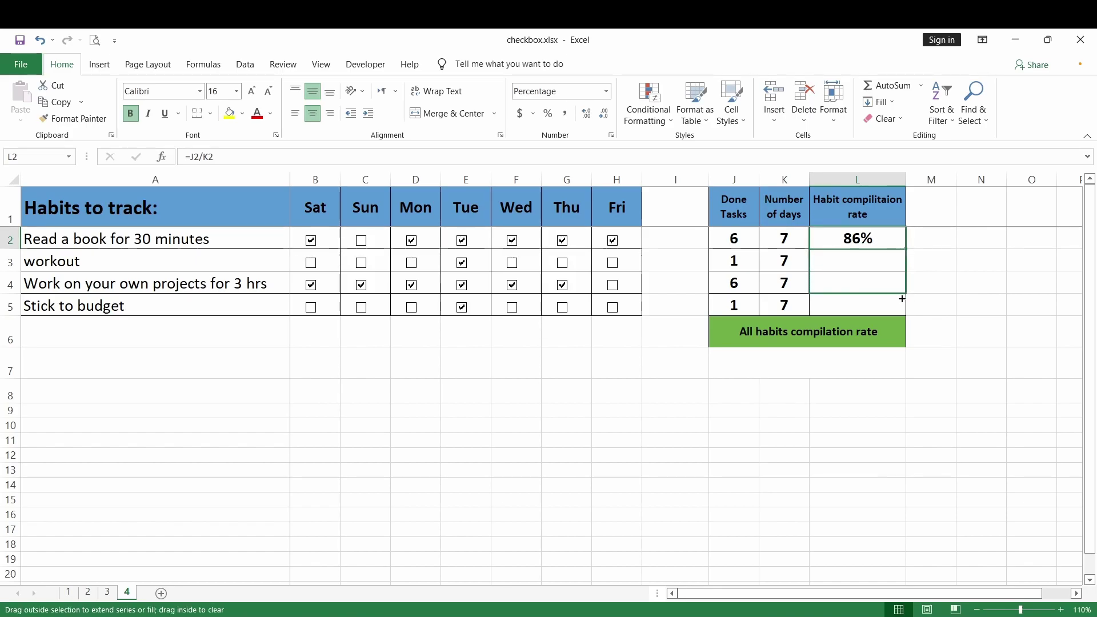
# Check the copied rates in L2:L5 read 86%, 14%, 86% and 14%
pyautogui.click(879, 243)
pyautogui.click(879, 260)
pyautogui.click(879, 275)
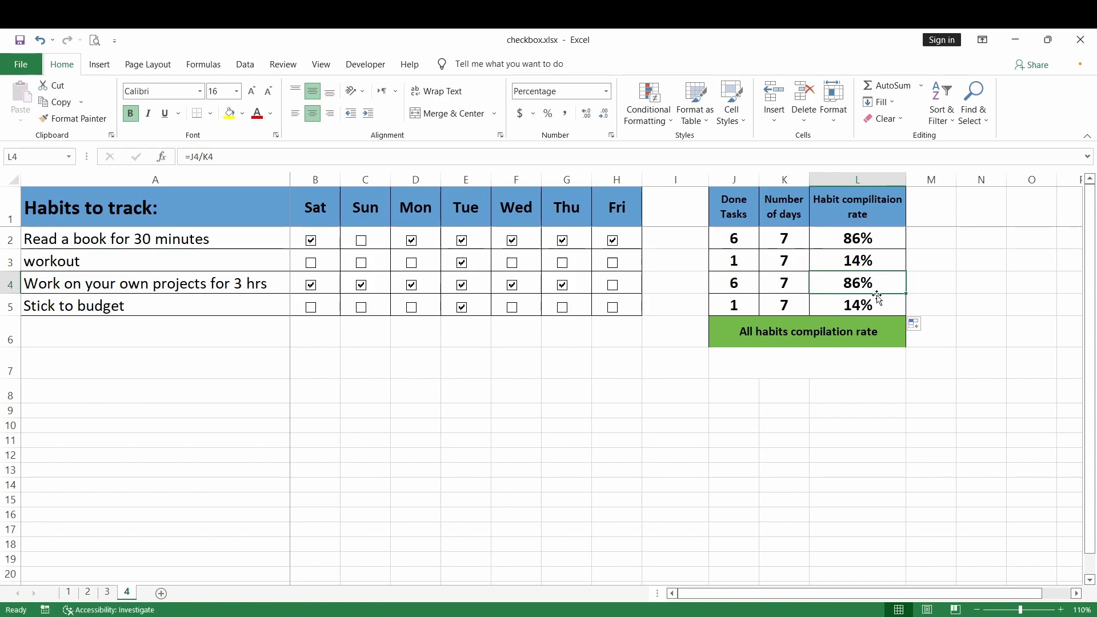
pyautogui.click(874, 302)
pyautogui.click(791, 336)
pyautogui.click(764, 365)
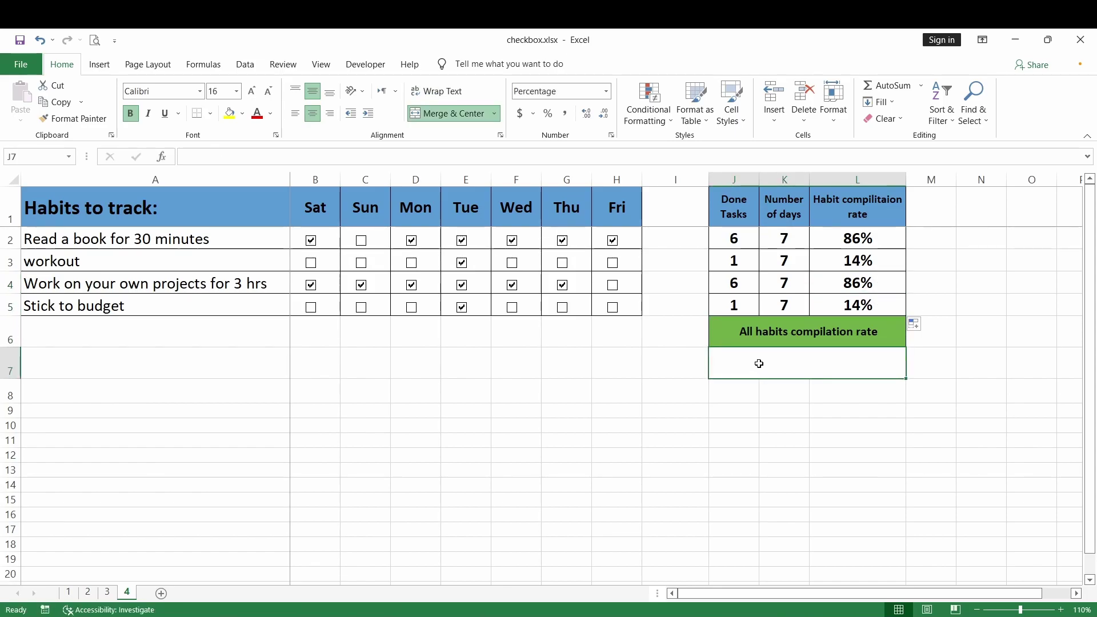
# Enter =AVERAGE(L2:L5) in merged J7, showing a 50% overall rate
pyautogui.write('=')
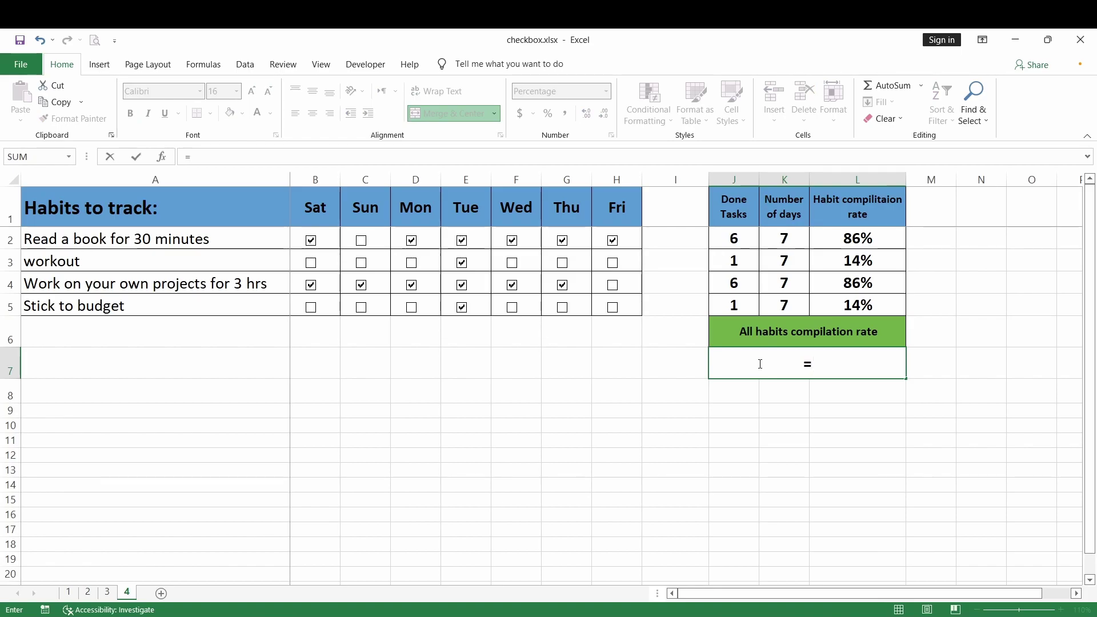
pyautogui.write('aver')
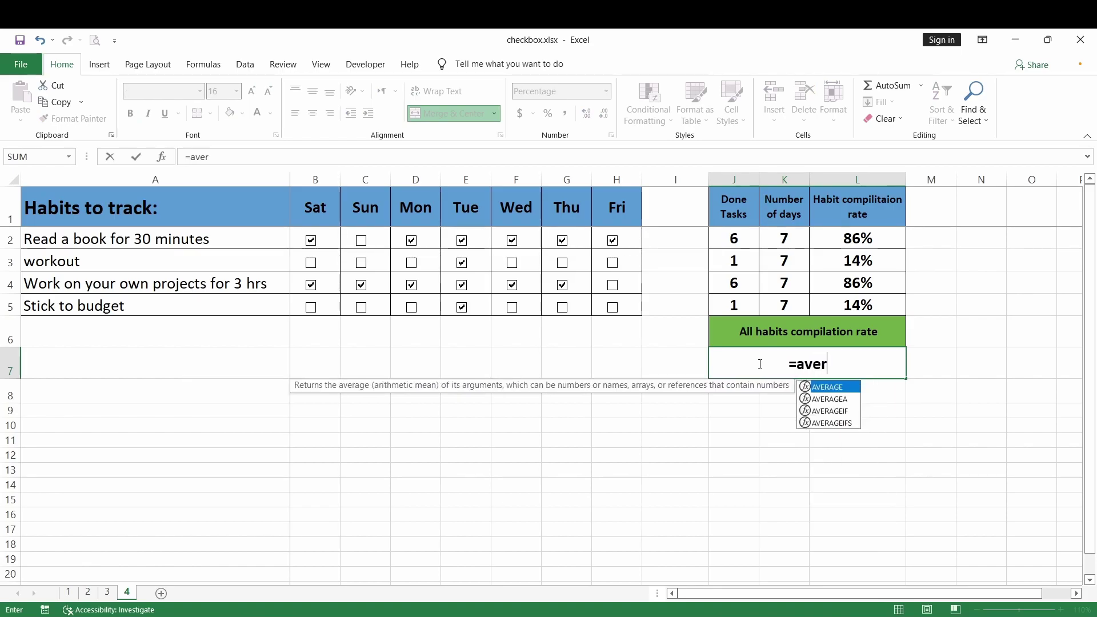
pyautogui.doubleClick(840, 389)
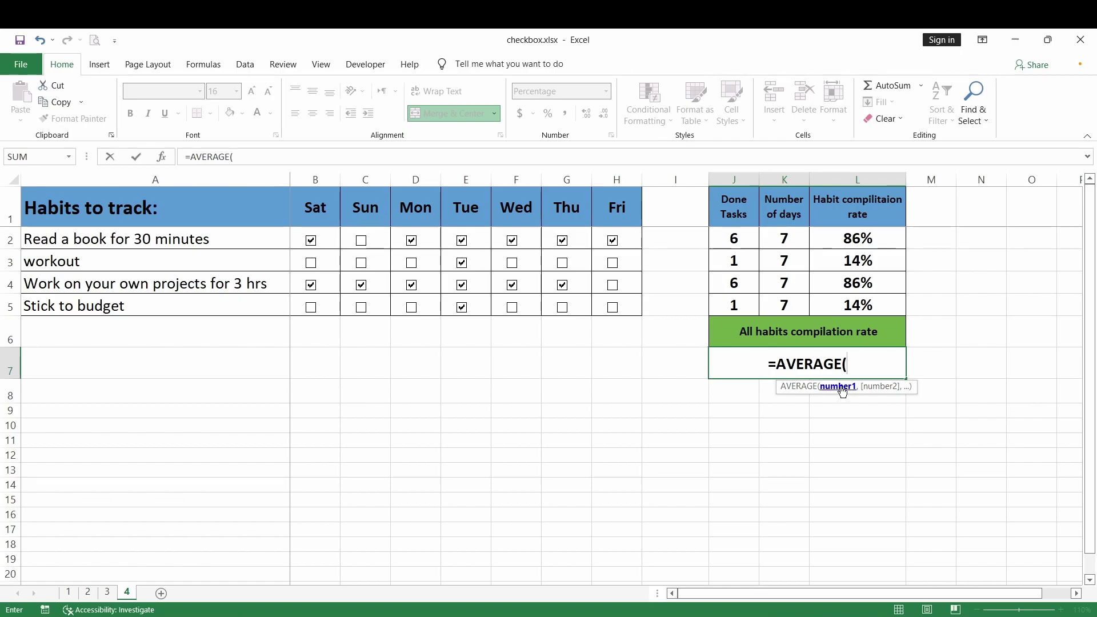
pyautogui.moveTo(860, 241); pyautogui.dragTo(869, 301)
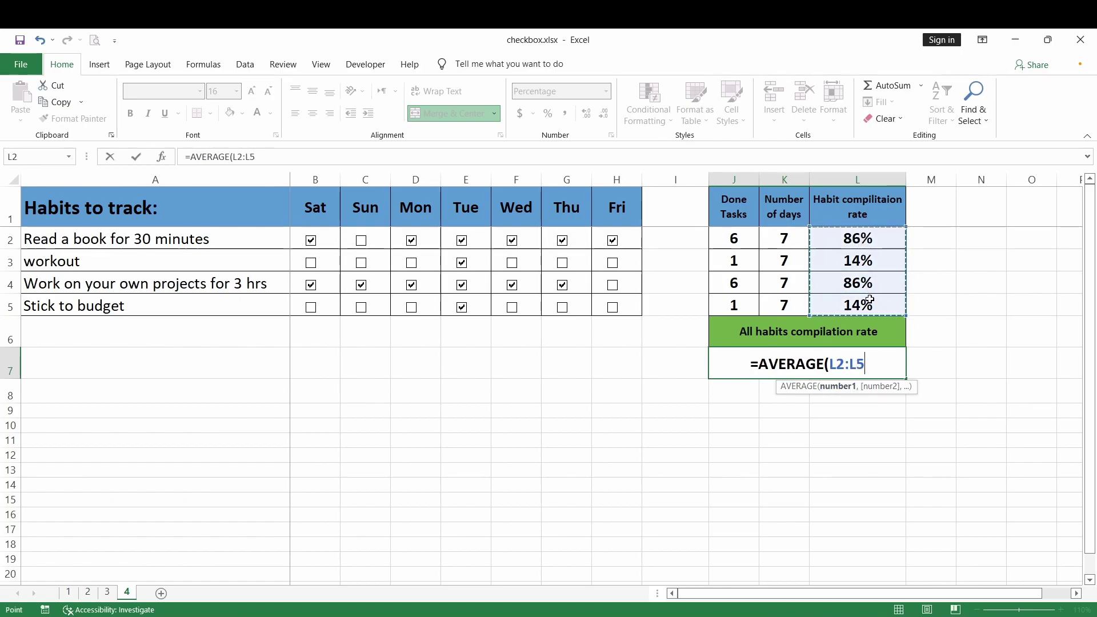
pyautogui.write(')')
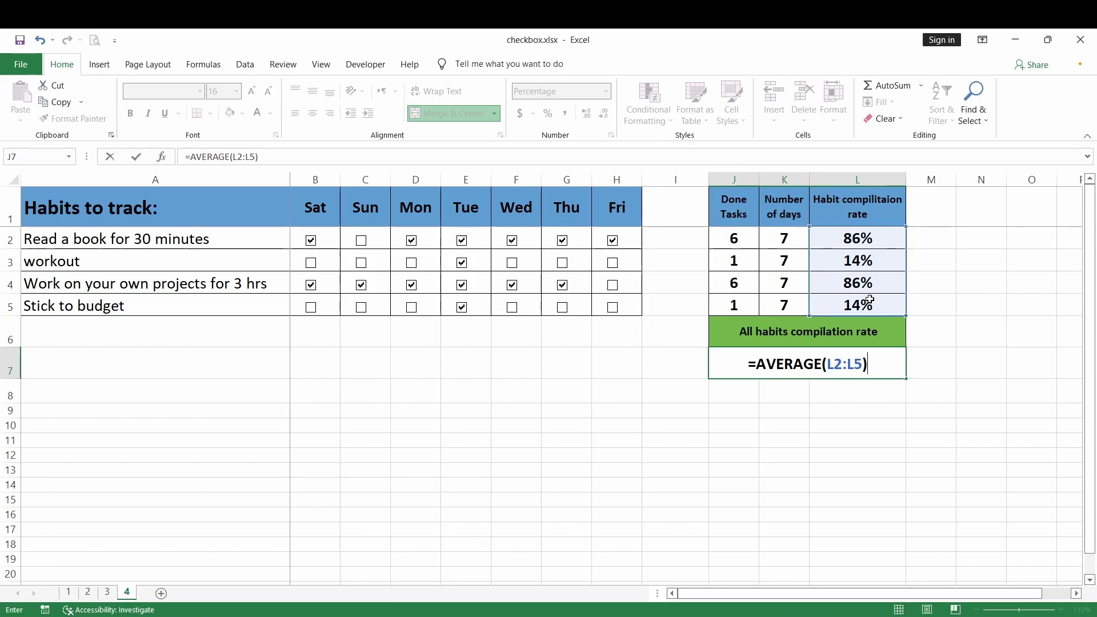
pyautogui.press('Return')
pyautogui.click(805, 374)
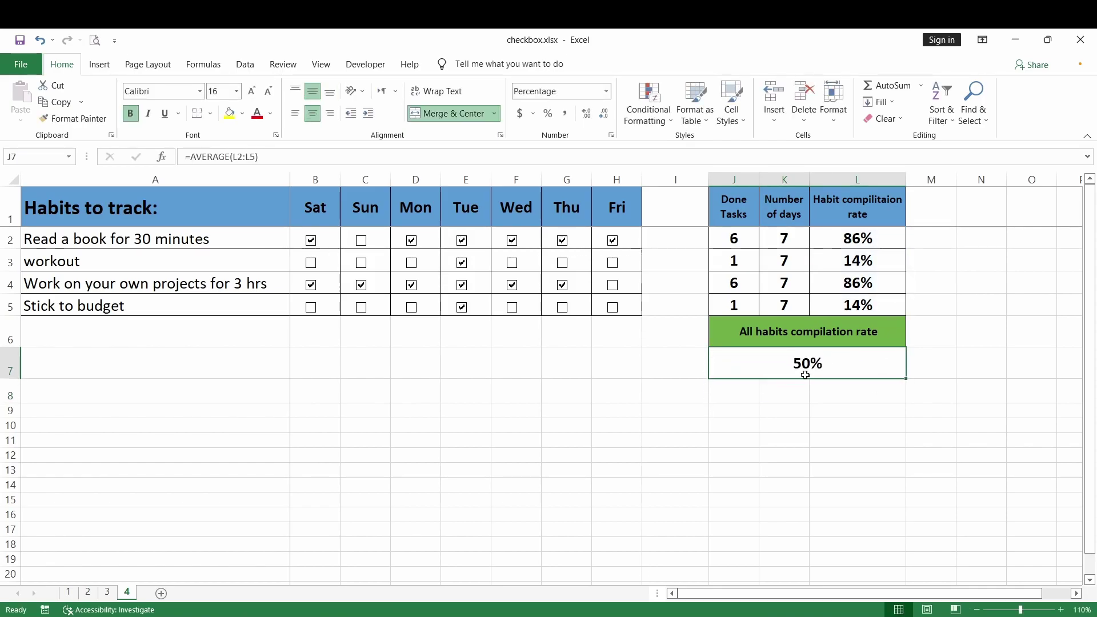
pyautogui.click(681, 400)
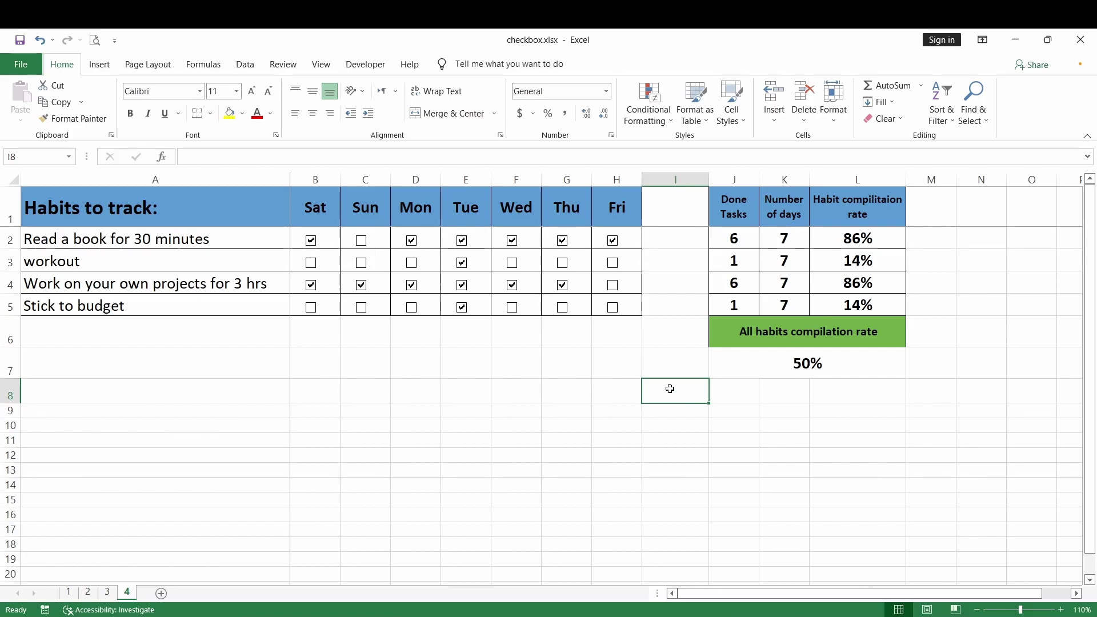
# Apply blue solid-fill data bars to the completion rates in L2:L5
pyautogui.moveTo(841, 242); pyautogui.dragTo(842, 306)
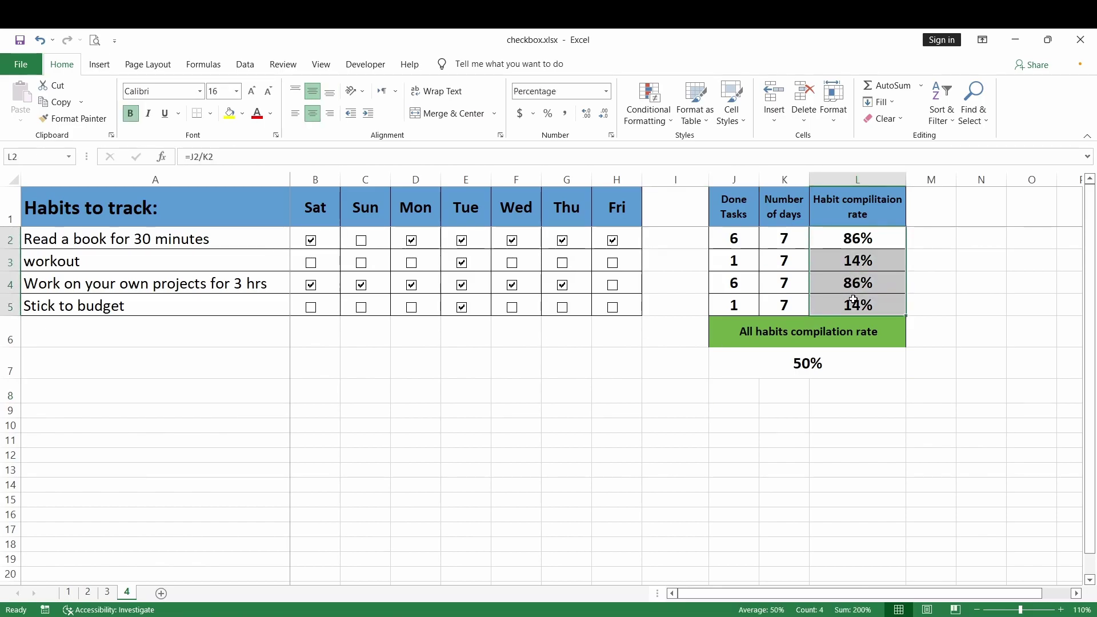
pyautogui.click(657, 121)
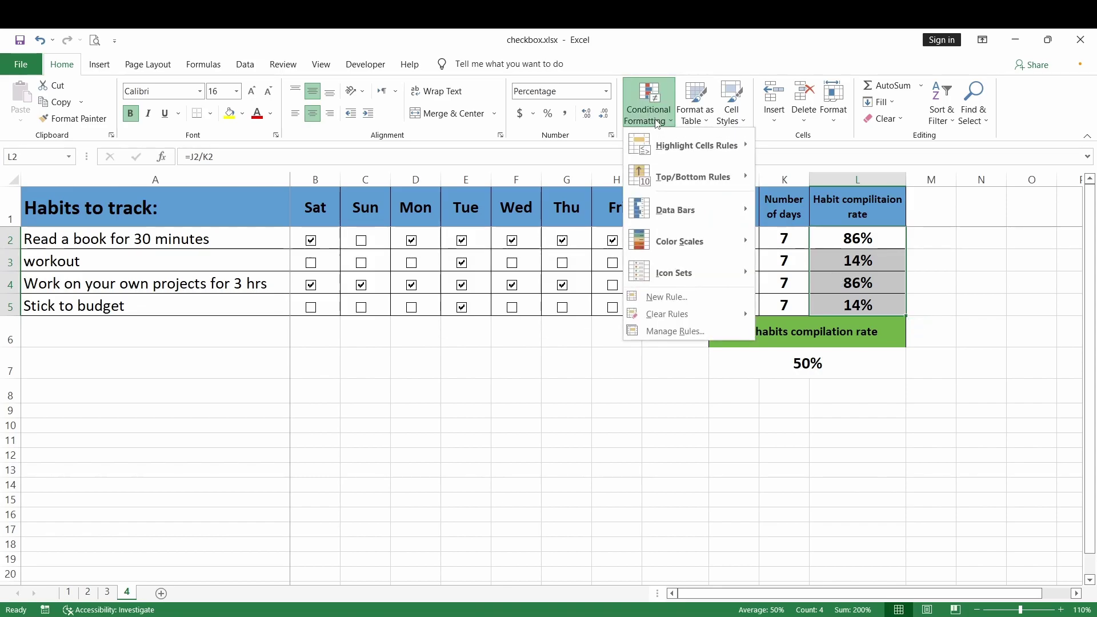
pyautogui.moveTo(675, 210)
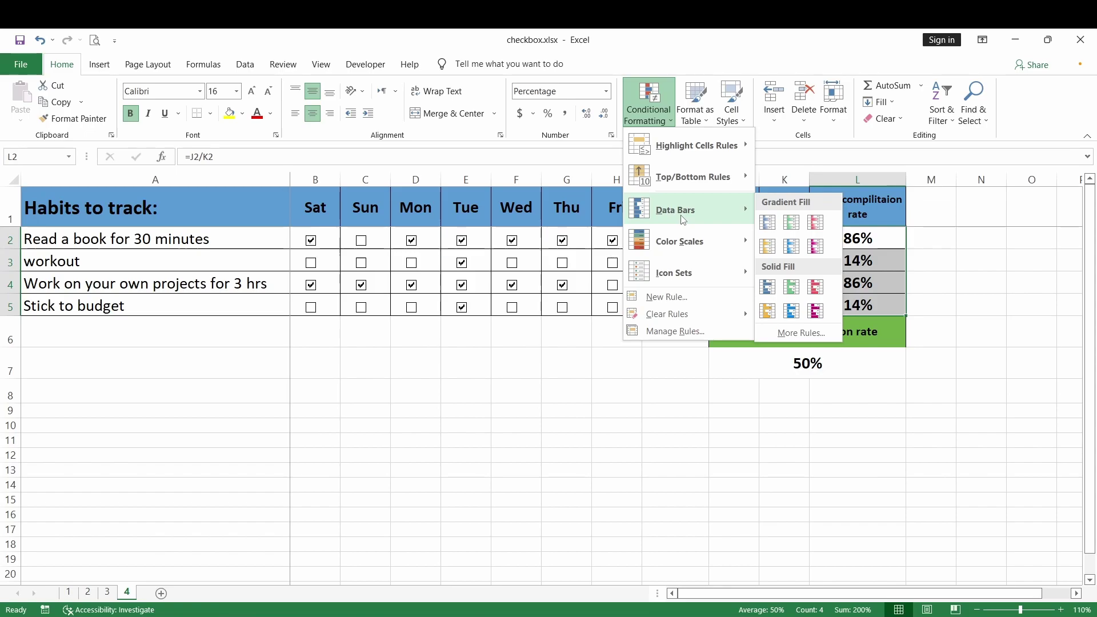
pyautogui.click(766, 286)
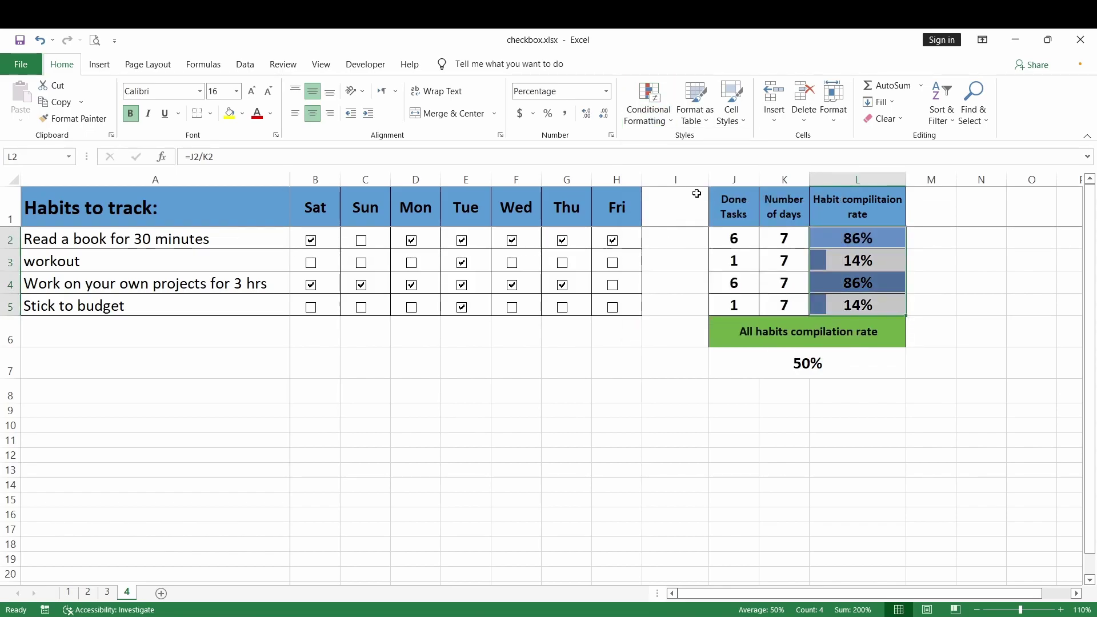
pyautogui.click(653, 122)
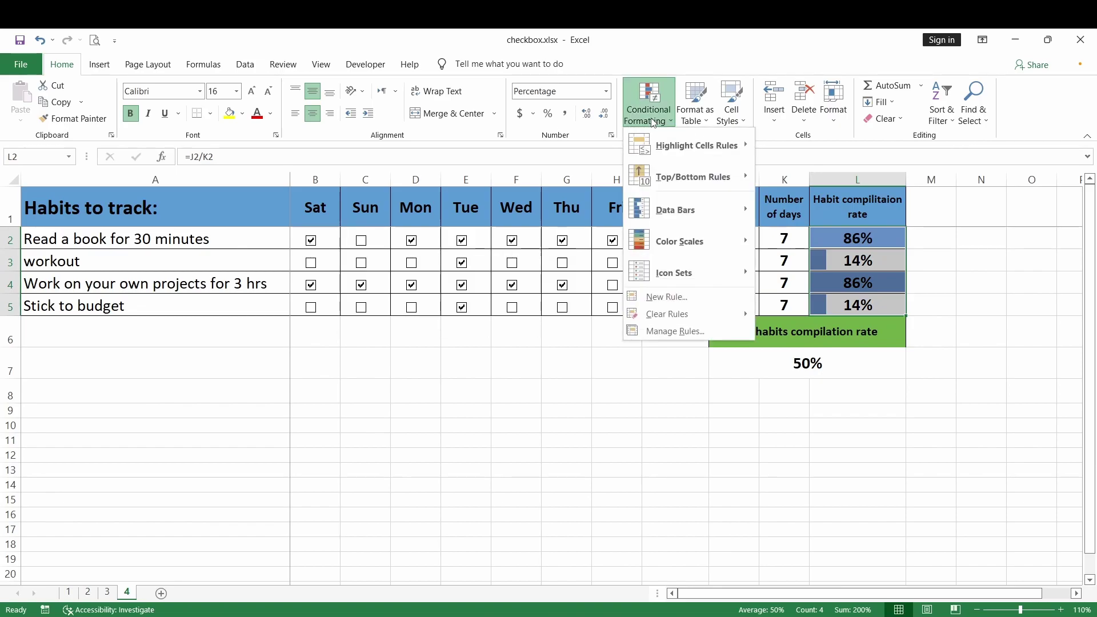
# Edit the data bar rule so its minimum is Number 0 and maximum is Number 1
pyautogui.click(691, 333)
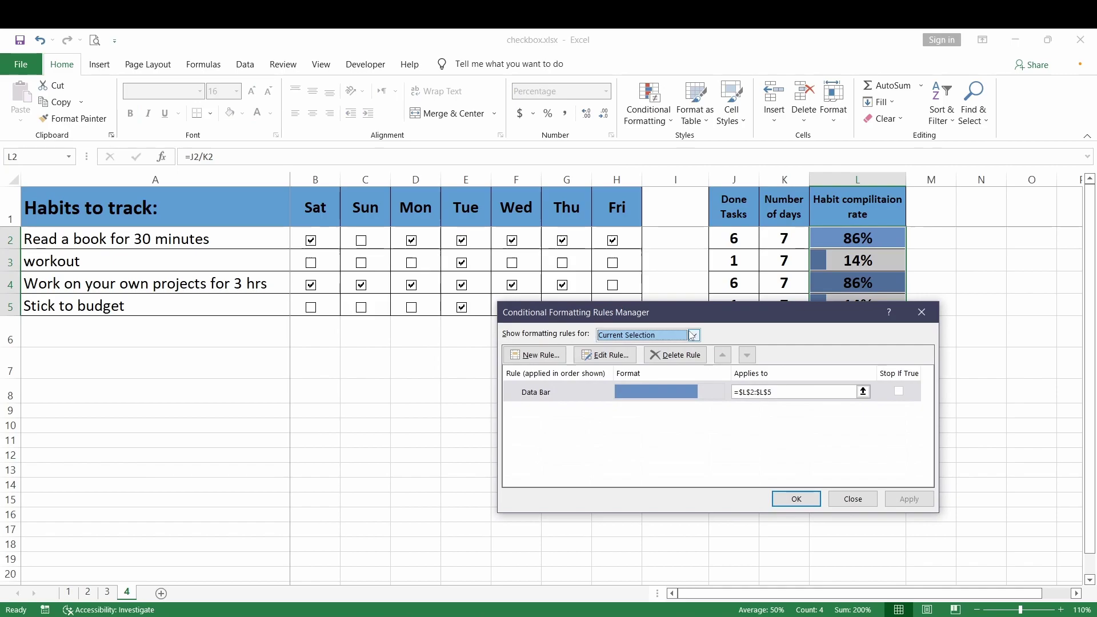
pyautogui.click(573, 393)
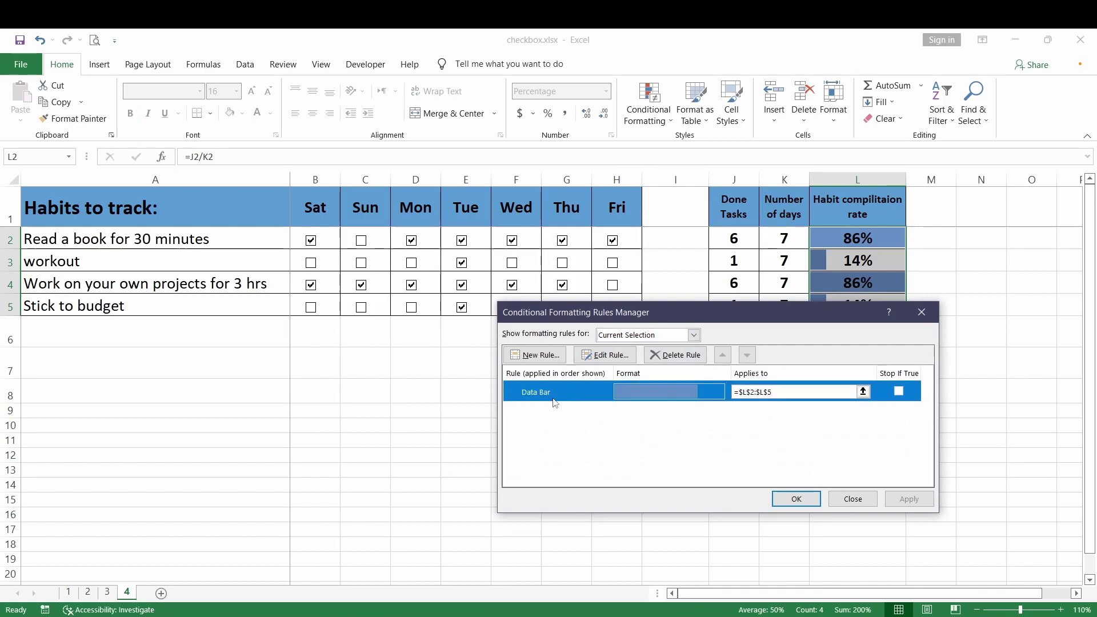
pyautogui.click(609, 356)
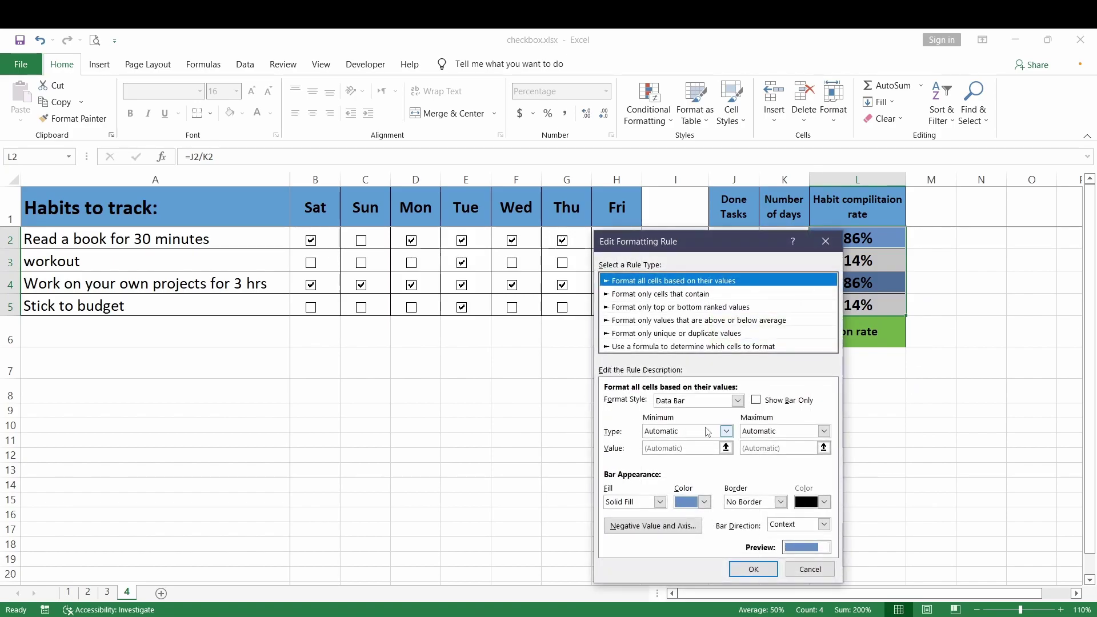
pyautogui.click(726, 431)
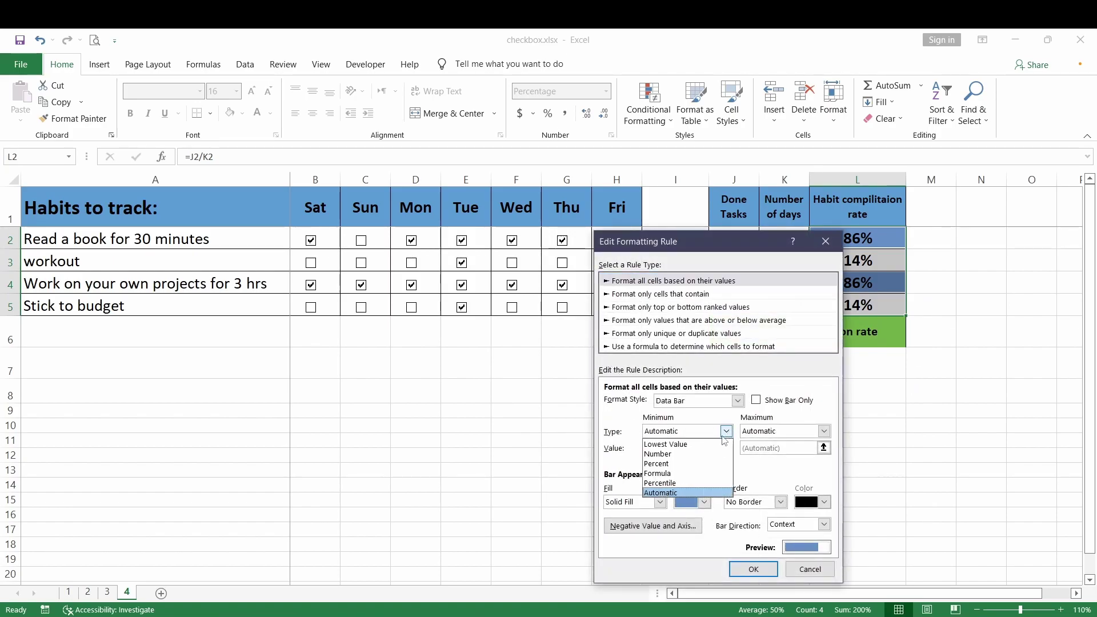
pyautogui.click(684, 453)
pyautogui.click(673, 446)
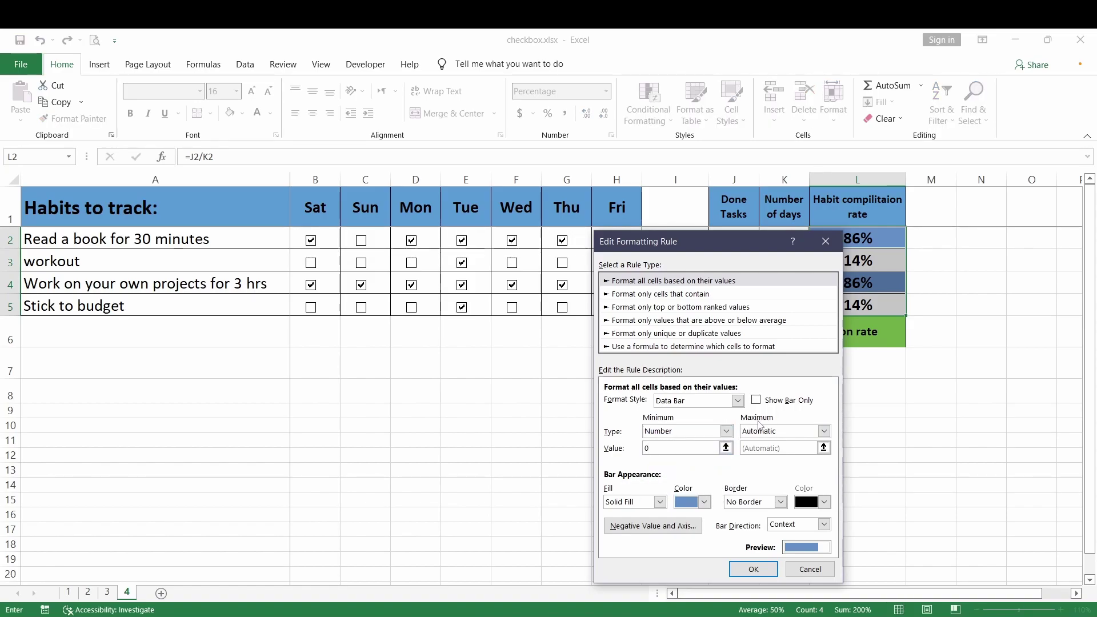
pyautogui.click(823, 431)
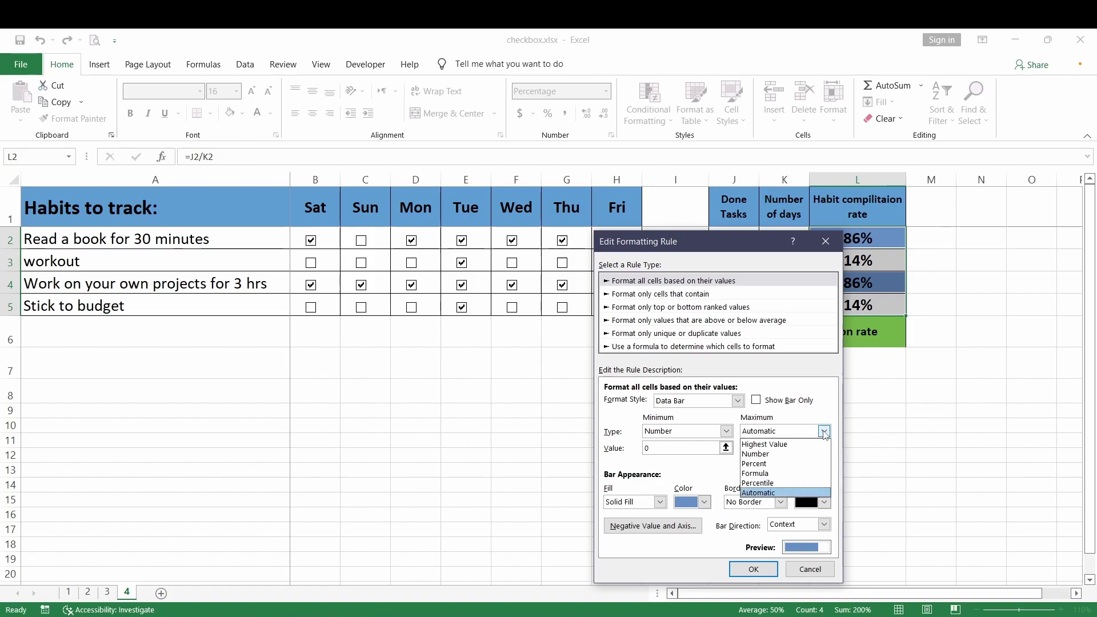
pyautogui.click(797, 455)
pyautogui.doubleClick(771, 445)
pyautogui.write('1')
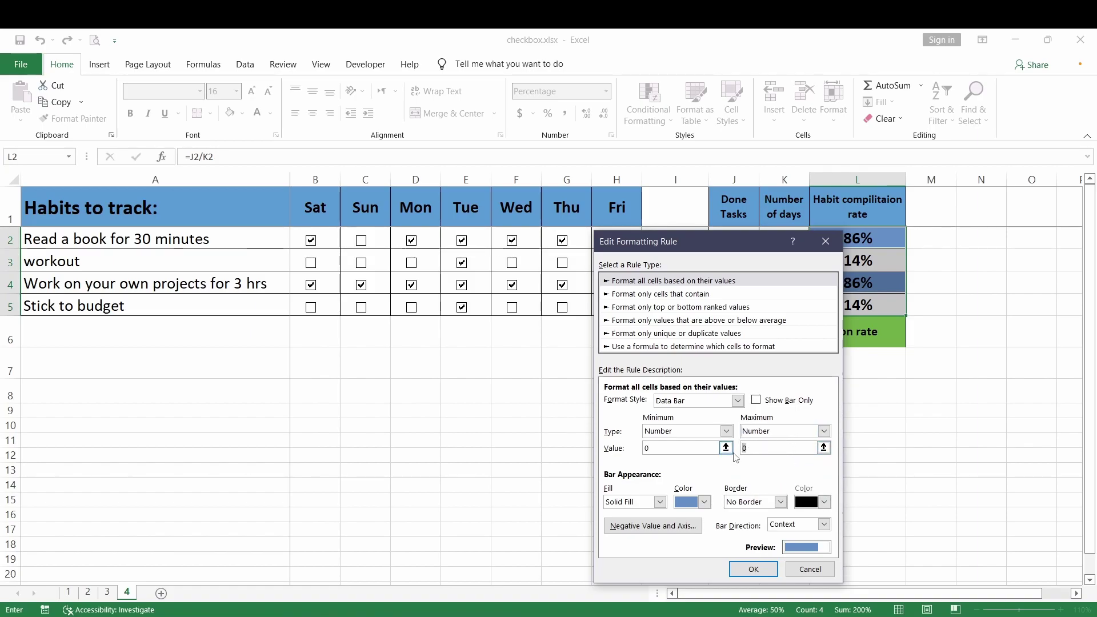
pyautogui.click(753, 569)
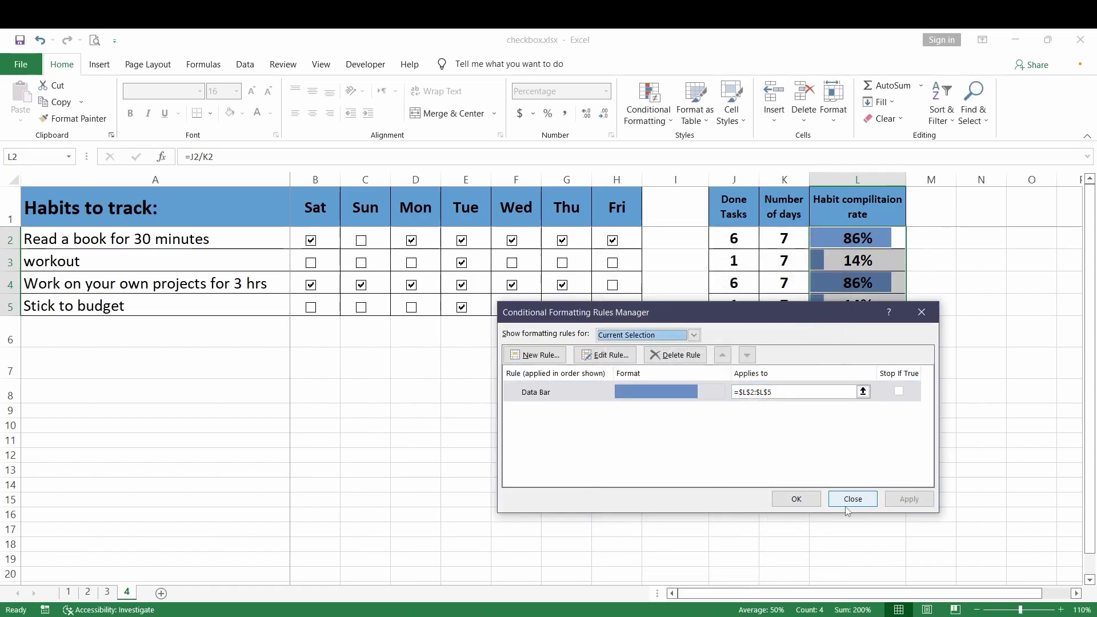
pyautogui.click(797, 499)
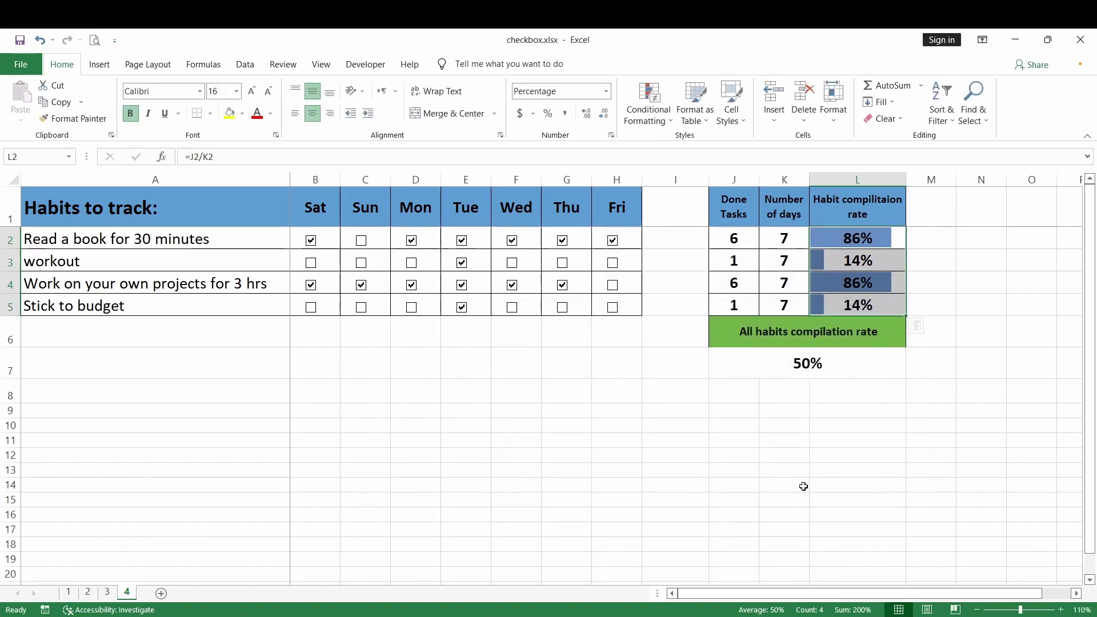
# Untick Thursday and Friday for reading, tick Wednesday and Thursday for workout, then select J7
pyautogui.click(612, 240)
pyautogui.click(563, 242)
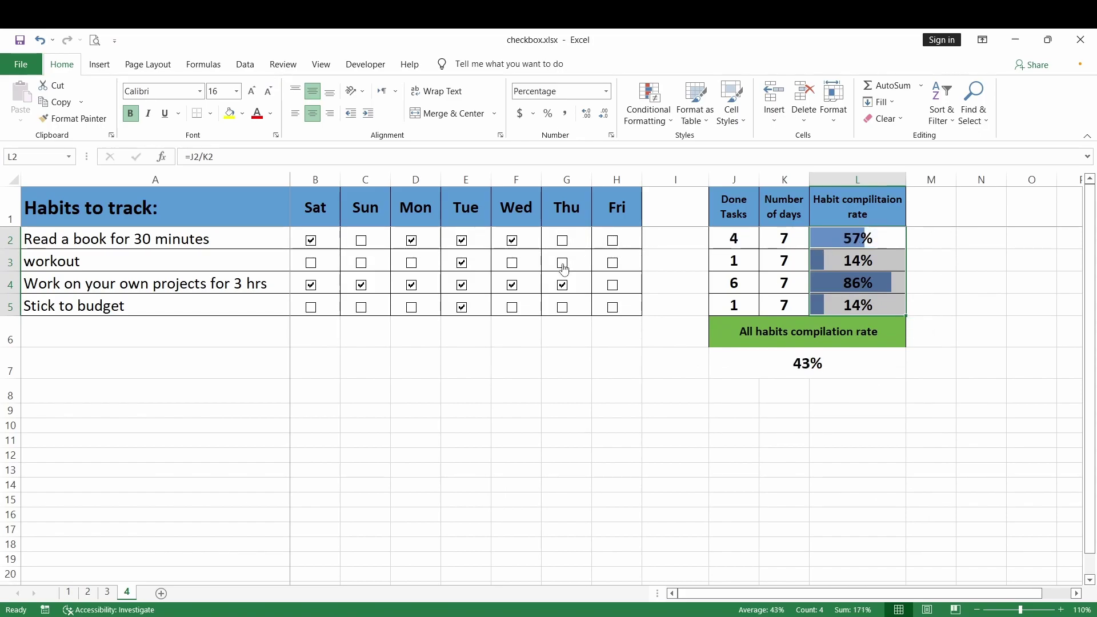
pyautogui.click(562, 263)
pyautogui.click(512, 262)
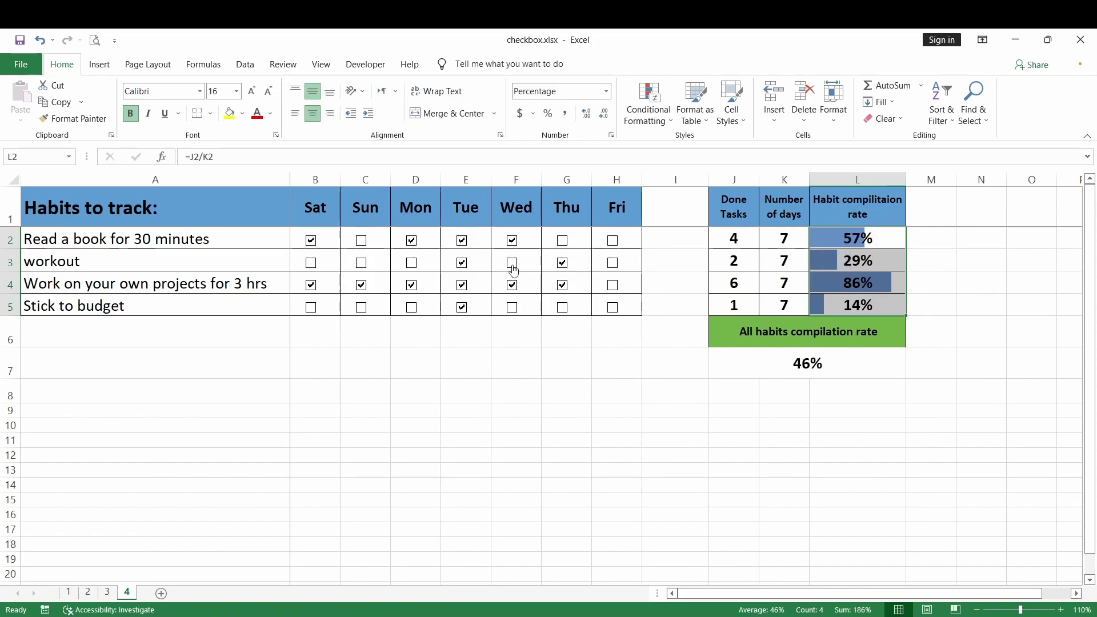
pyautogui.click(835, 330)
pyautogui.click(807, 363)
# Apply a green solid data bar to the overall rate in J7
pyautogui.click(648, 103)
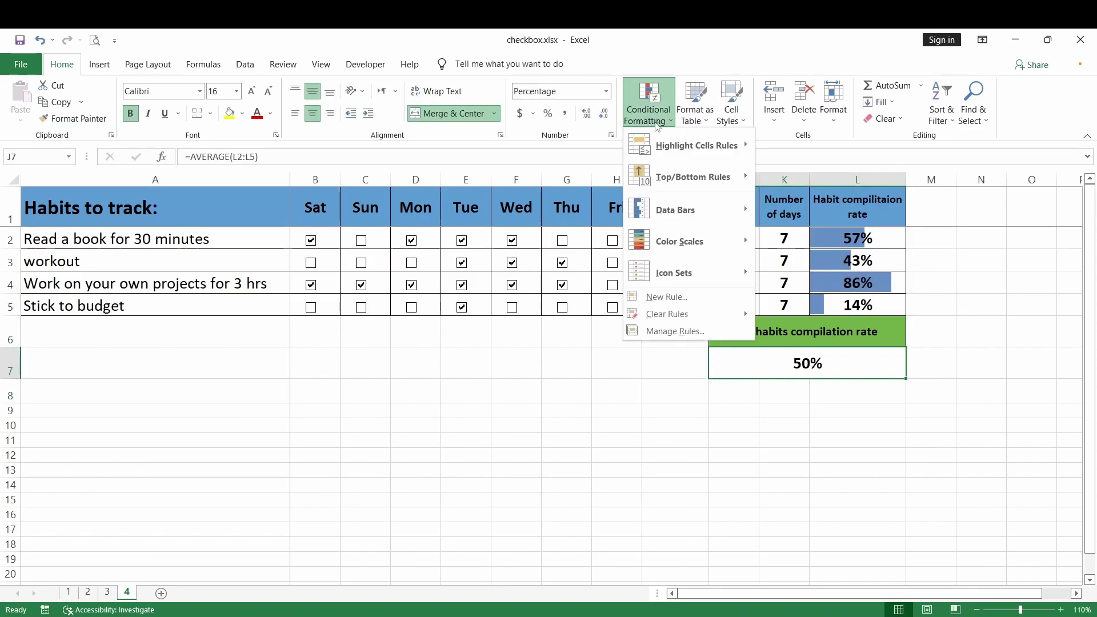
pyautogui.click(791, 287)
pyautogui.click(648, 103)
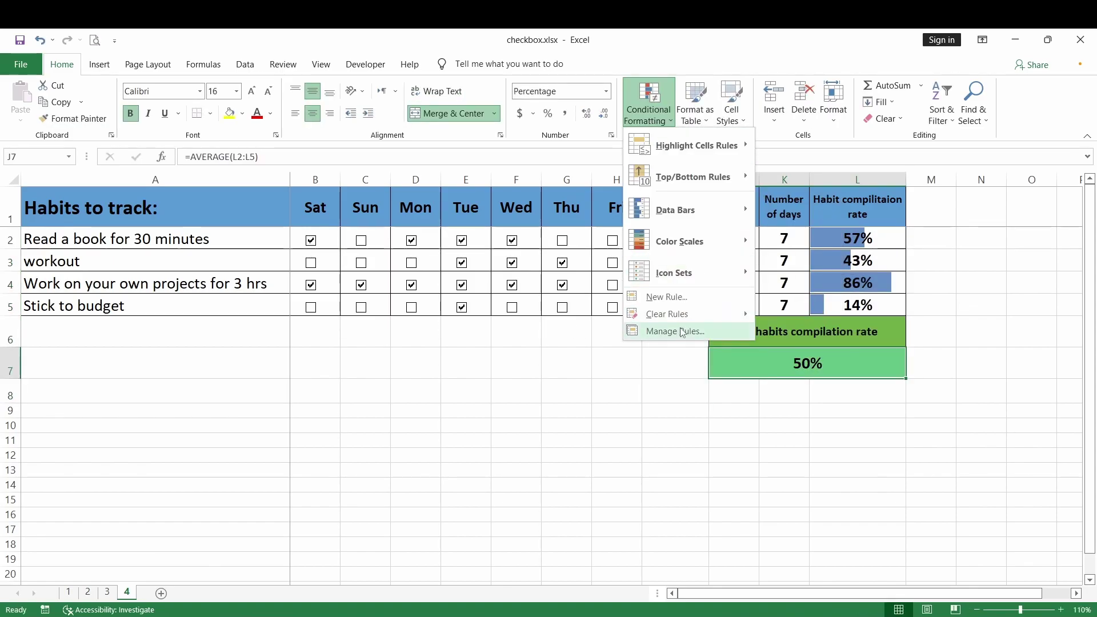
# Scale J7's green bar from Number 0 to Number 1, then untick Wednesday for projects
pyautogui.click(675, 331)
pyautogui.click(612, 355)
pyautogui.click(726, 431)
pyautogui.click(657, 462)
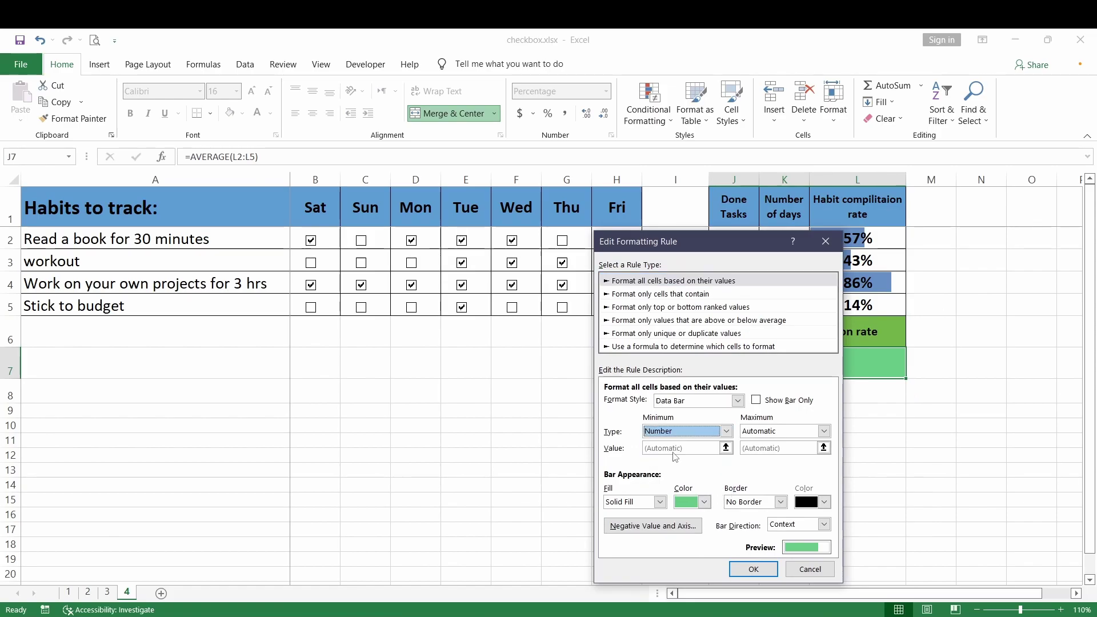
pyautogui.click(823, 431)
pyautogui.click(759, 462)
pyautogui.click(783, 448)
pyautogui.write('1')
pyautogui.click(753, 569)
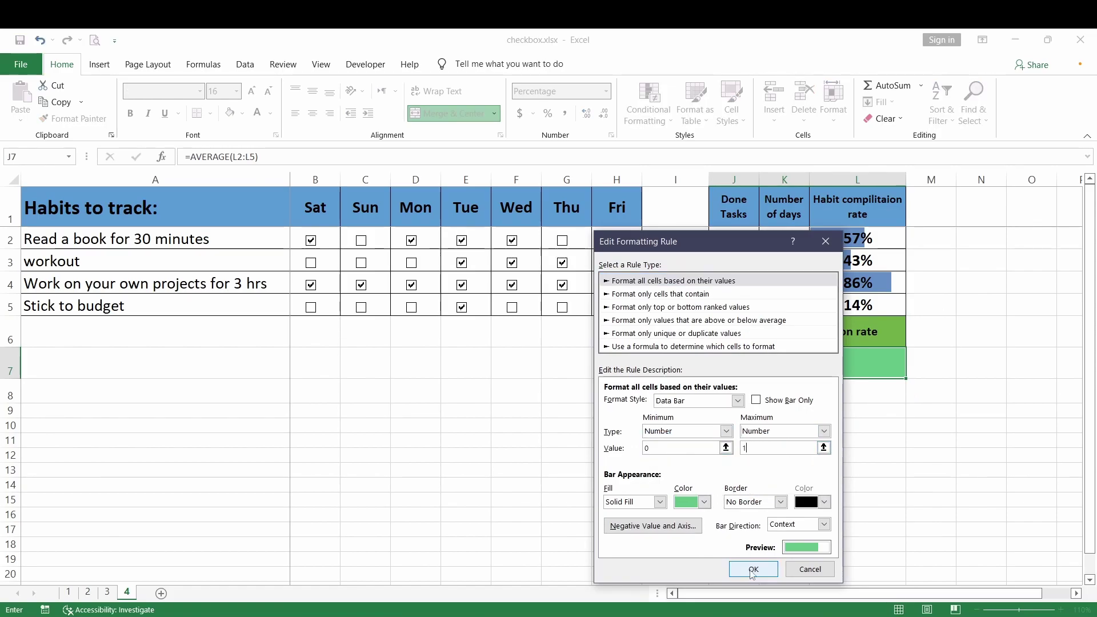
pyautogui.click(800, 498)
pyautogui.click(562, 284)
# Toggle workout and projects day checkboxes until rates read 57%, 29%, 86%, 14% and J7 shows 46%
pyautogui.click(512, 284)
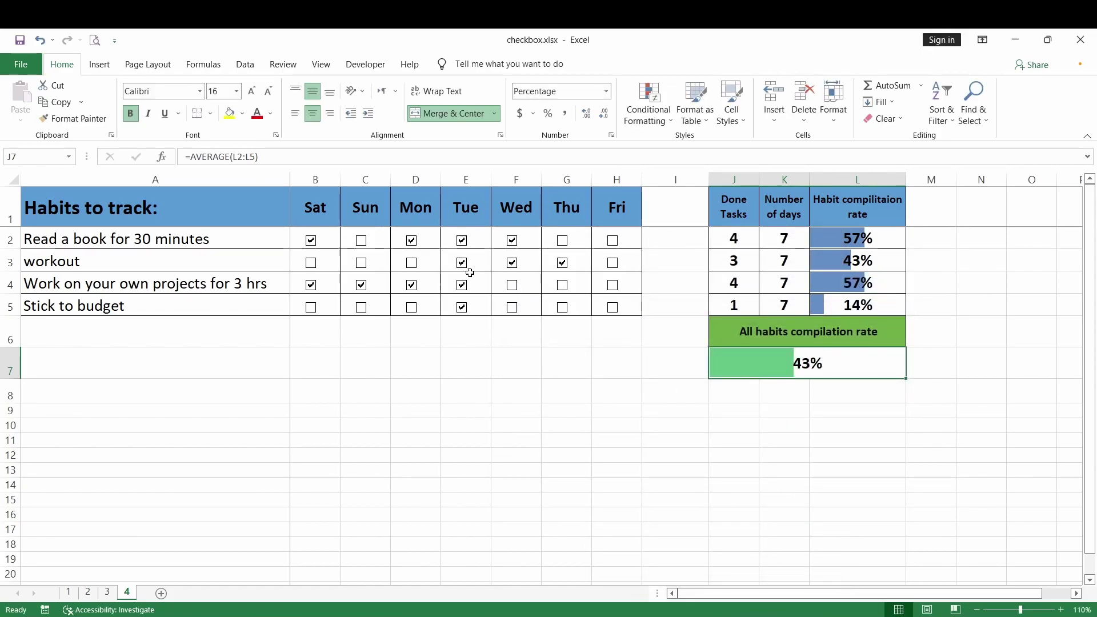
pyautogui.click(461, 284)
pyautogui.click(461, 262)
pyautogui.click(512, 285)
pyautogui.click(562, 284)
pyautogui.click(613, 284)
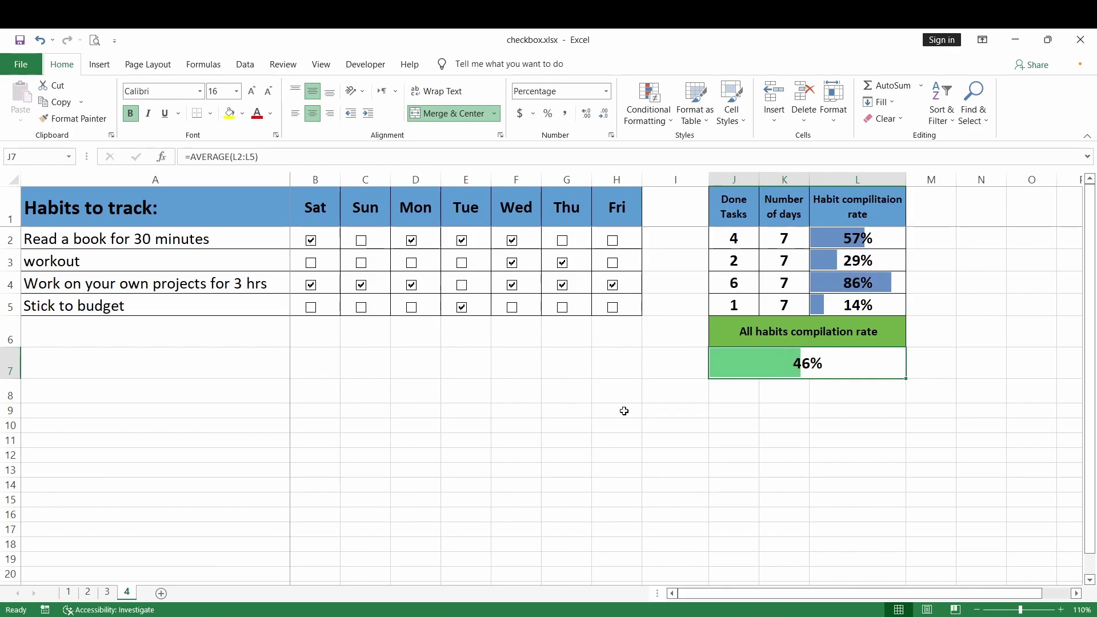